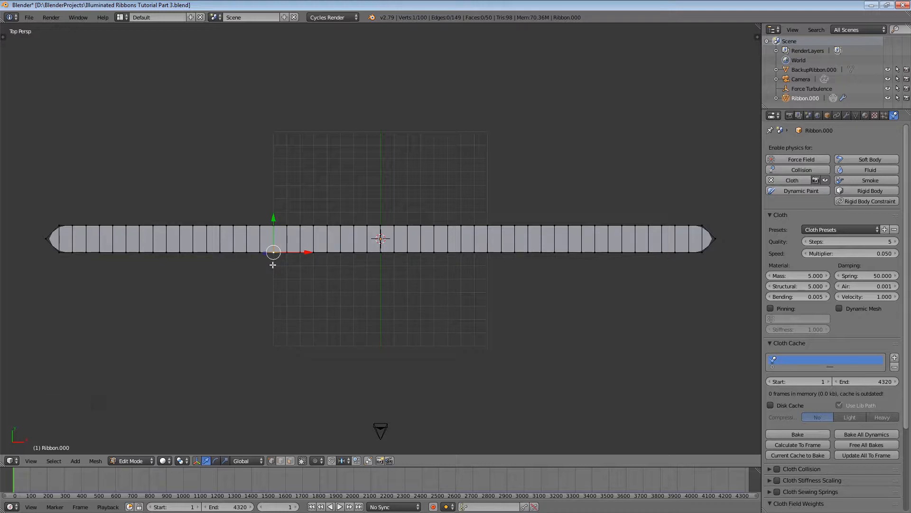
# Snap the 3D cursor to the selected edge vertex and use it as pivot point for the ribbon's selected left section, up to that vertex
pyautogui.hotkey('shift', 's')
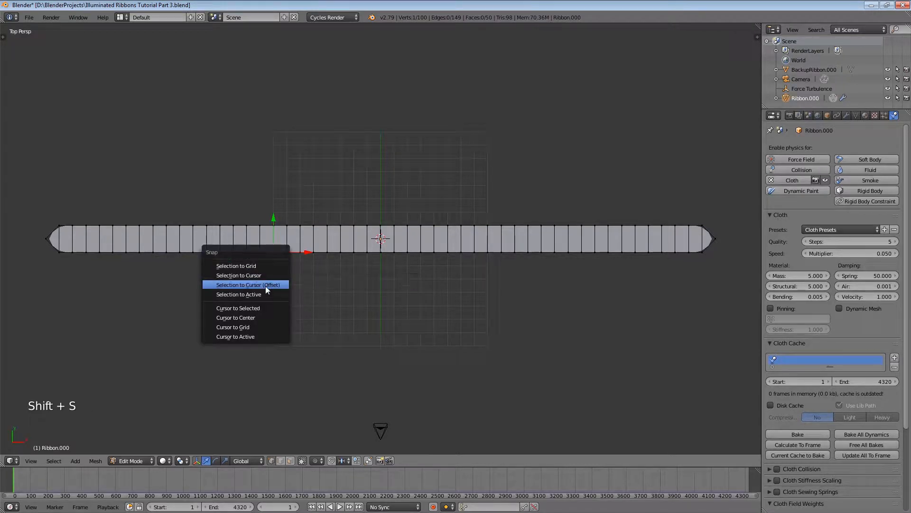
pyautogui.click(266, 308)
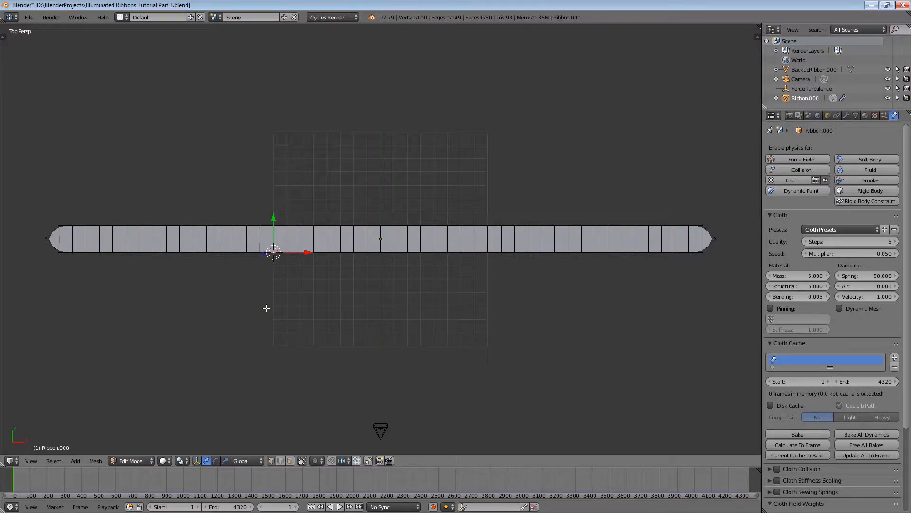
pyautogui.press('b')
pyautogui.moveTo(38, 205); pyautogui.dragTo(282, 276)
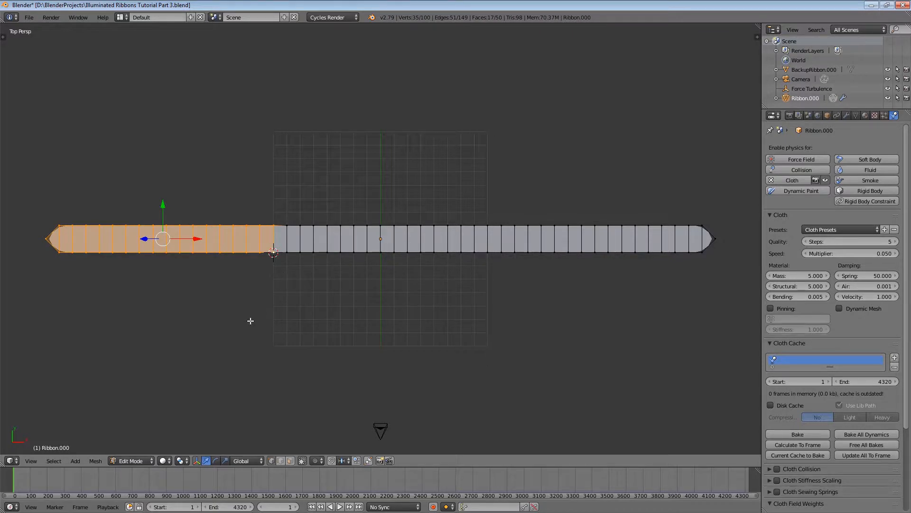
pyautogui.click(181, 461)
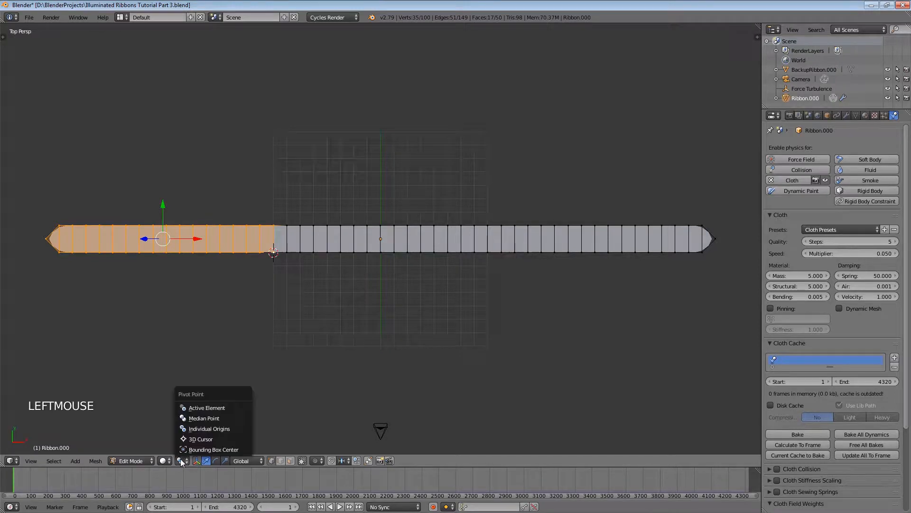
pyautogui.click(218, 439)
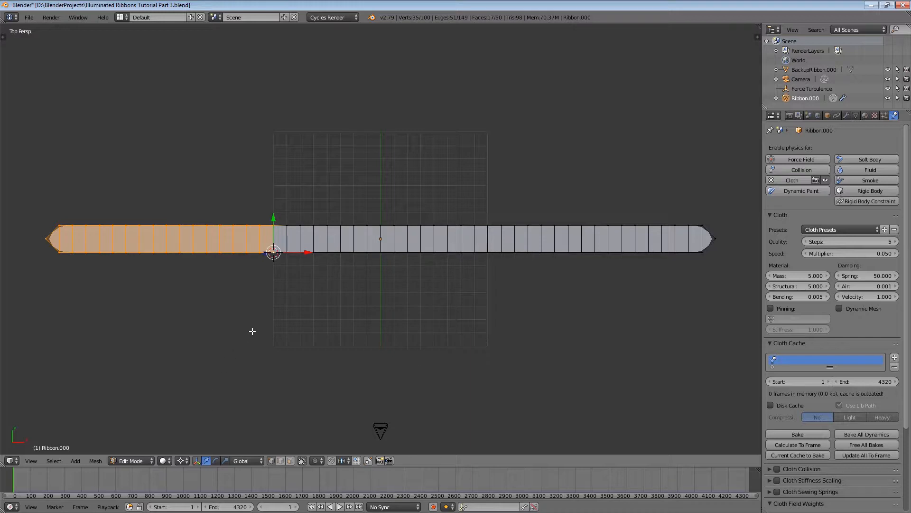
# Rotate the ribbon's selected left section -90° about the global Y axis so it folds downward
pyautogui.moveTo(252, 330); pyautogui.dragTo(254, 259, button='middle')
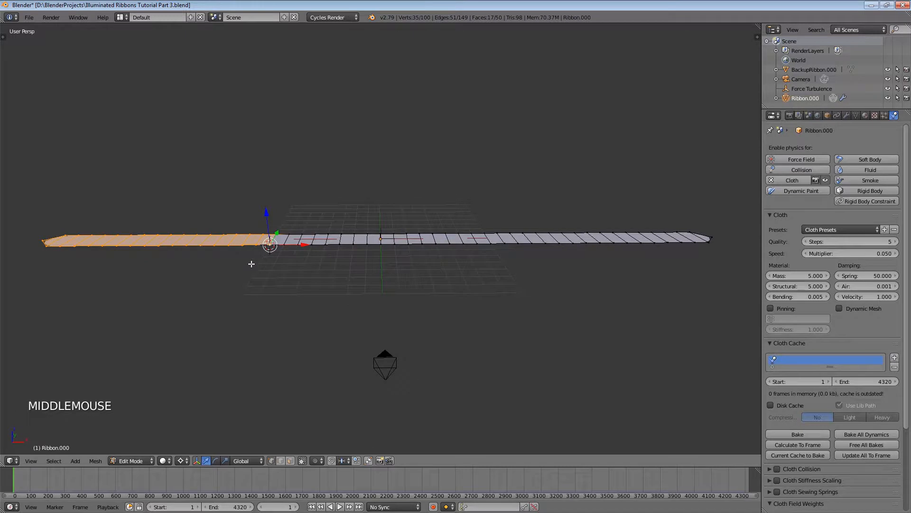
pyautogui.press('r')
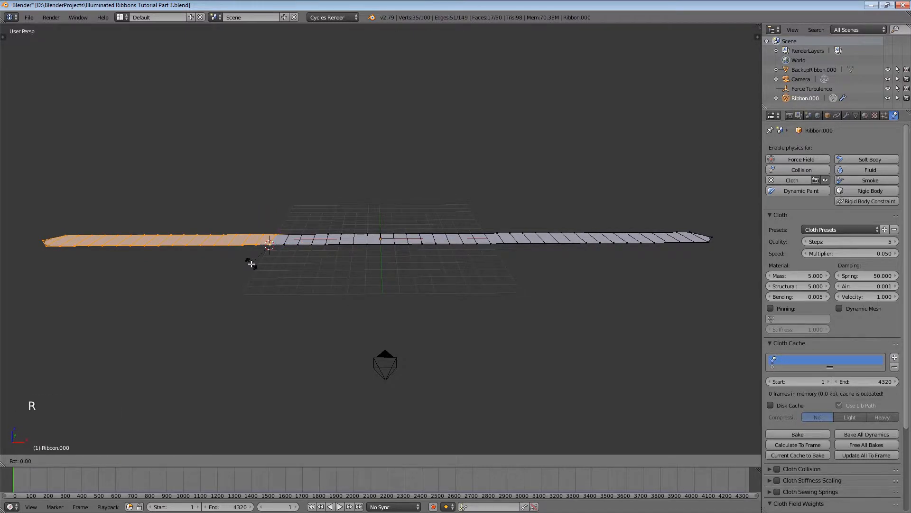
pyautogui.write('90')
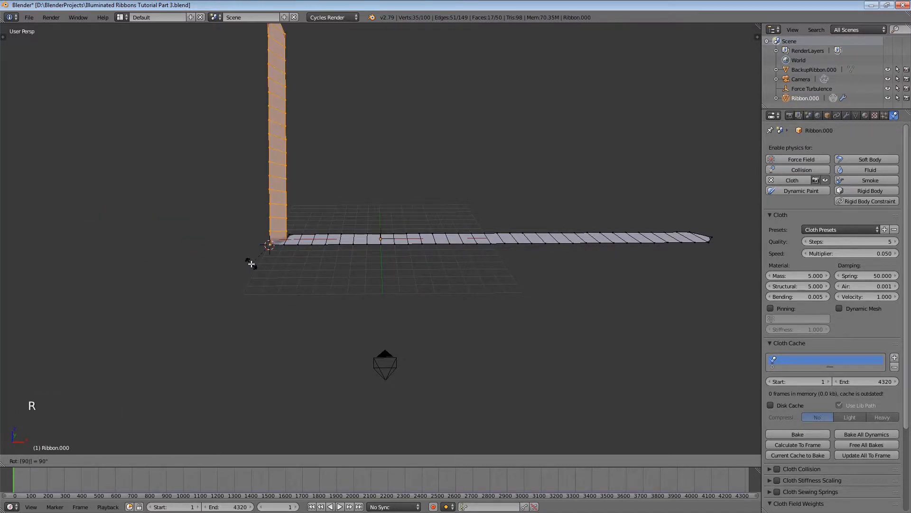
pyautogui.write('y')
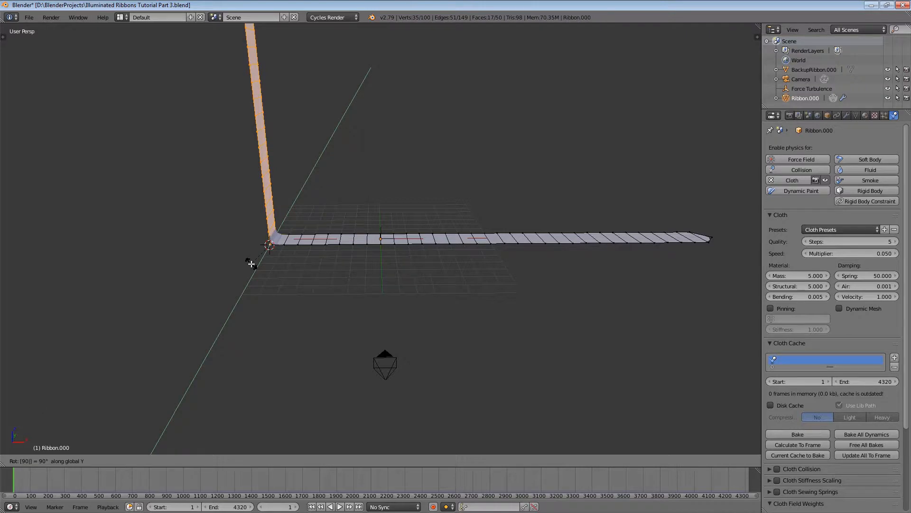
pyautogui.press('-')
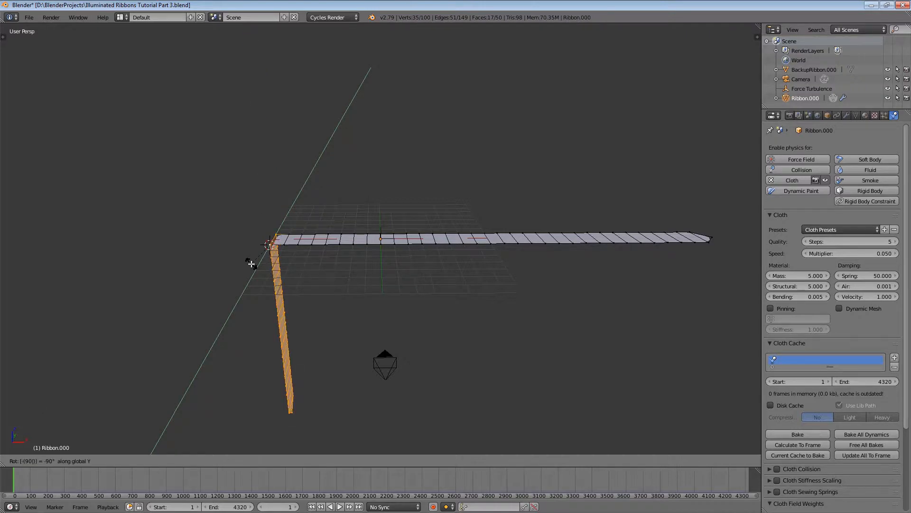
pyautogui.press('Return')
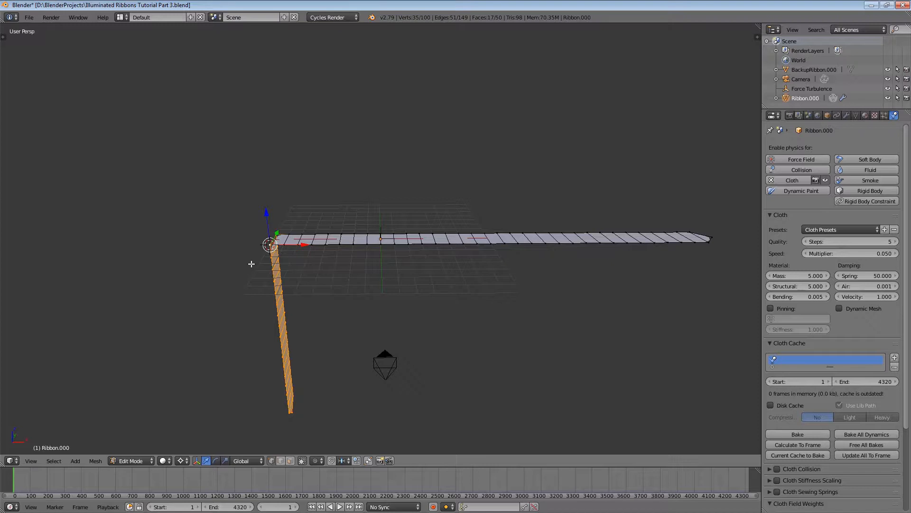
# Snap the 3D cursor to the near-edge vertex one segment below the fold on the hanging section
pyautogui.scroll(4, 251, 263)
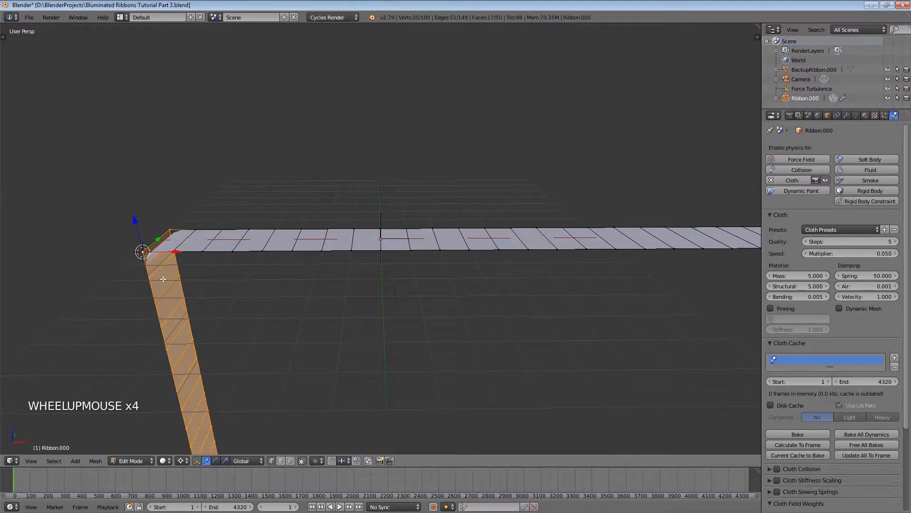
pyautogui.click(164, 280)
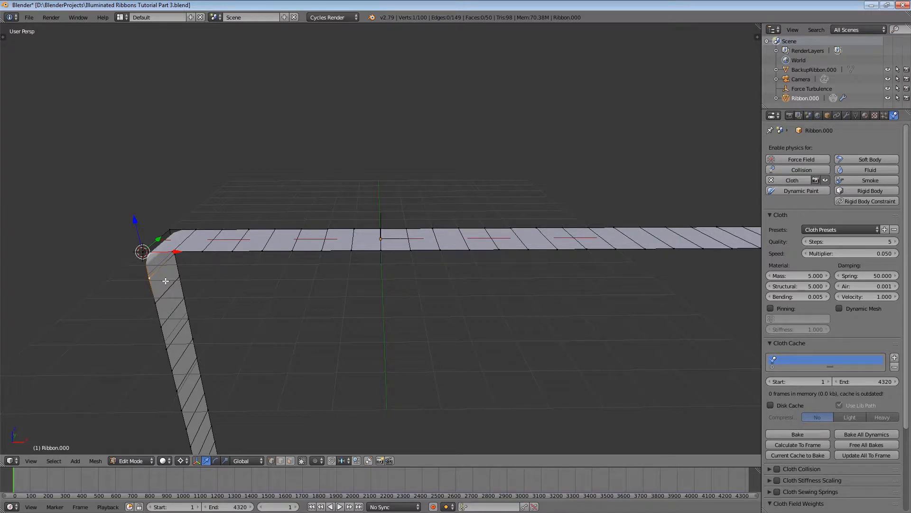
pyautogui.hotkey('shift', 's')
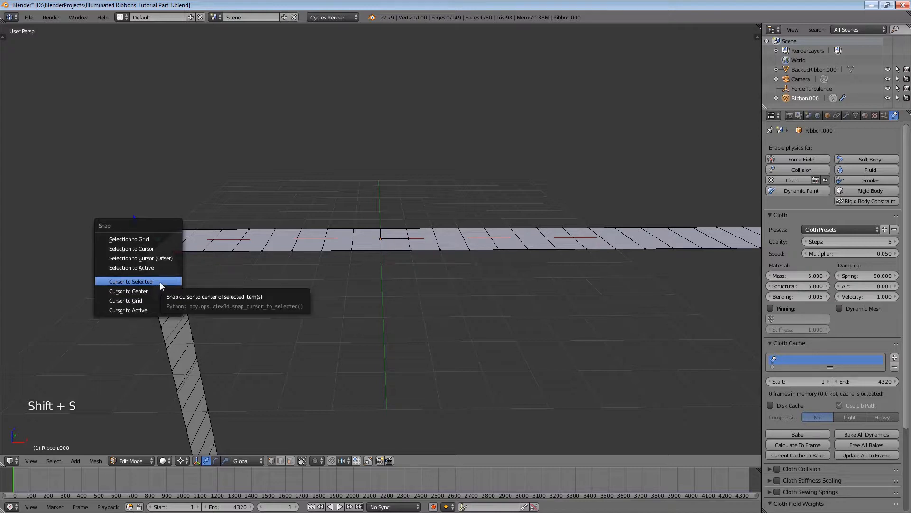
pyautogui.click(161, 282)
# Select the hanging section from the 3D cursor down and rotate it -90° about the global Y axis, back under the ribbon
pyautogui.moveTo(207, 287); pyautogui.dragTo(217, 258, button='middle')
pyautogui.scroll(-5, 219, 259)
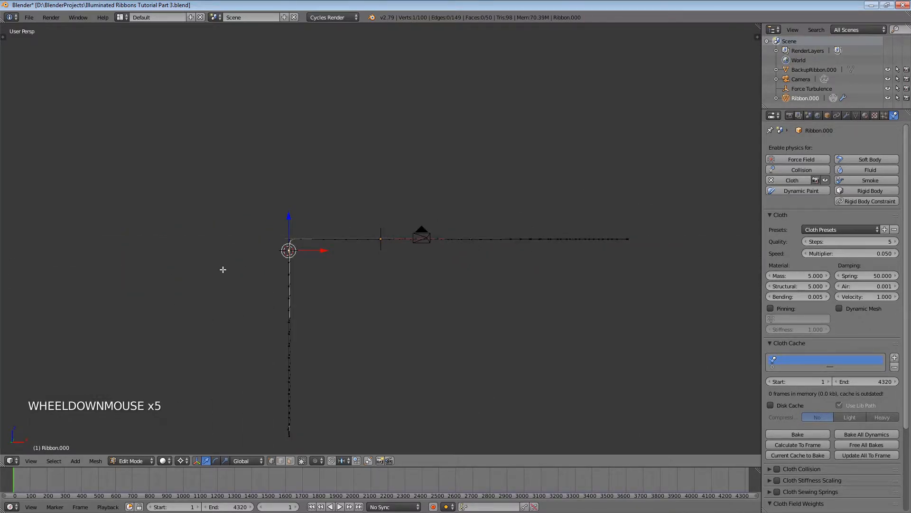
pyautogui.press('b')
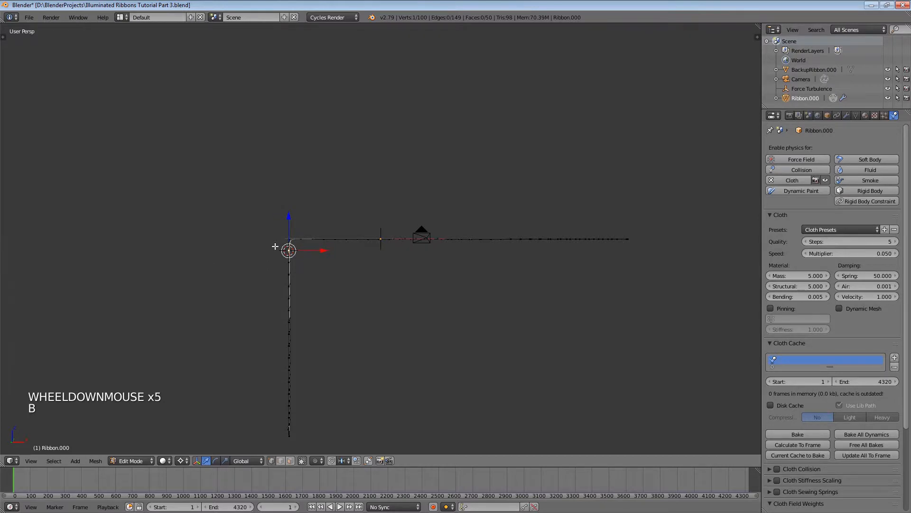
pyautogui.moveTo(275, 246); pyautogui.dragTo(322, 445)
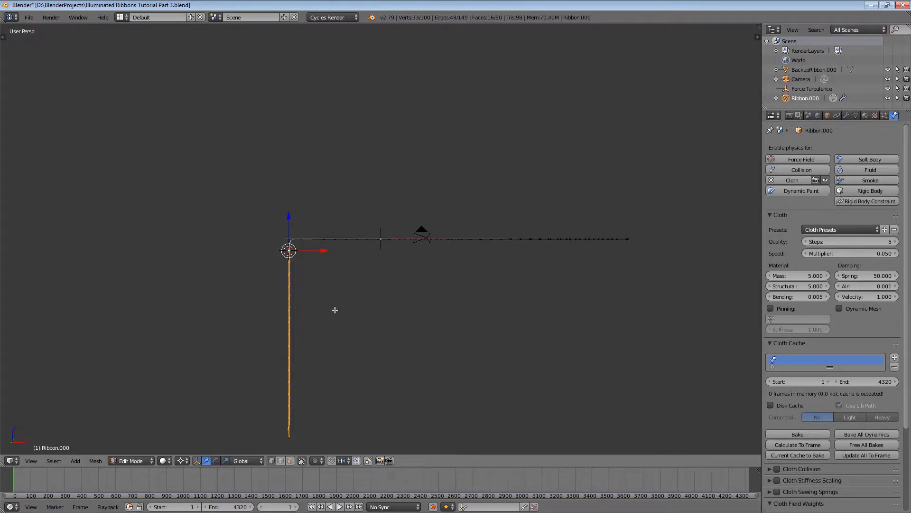
pyautogui.moveTo(335, 309); pyautogui.dragTo(325, 310, button='middle')
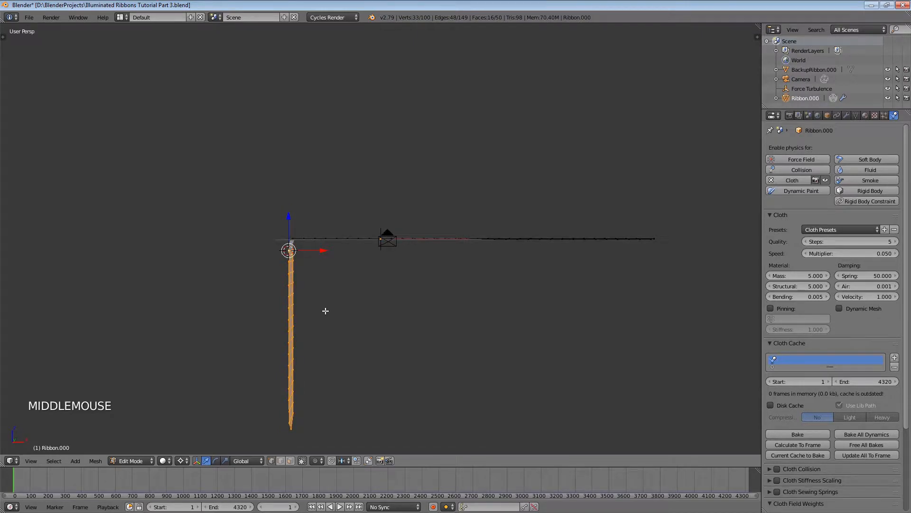
pyautogui.scroll(4, 324, 311)
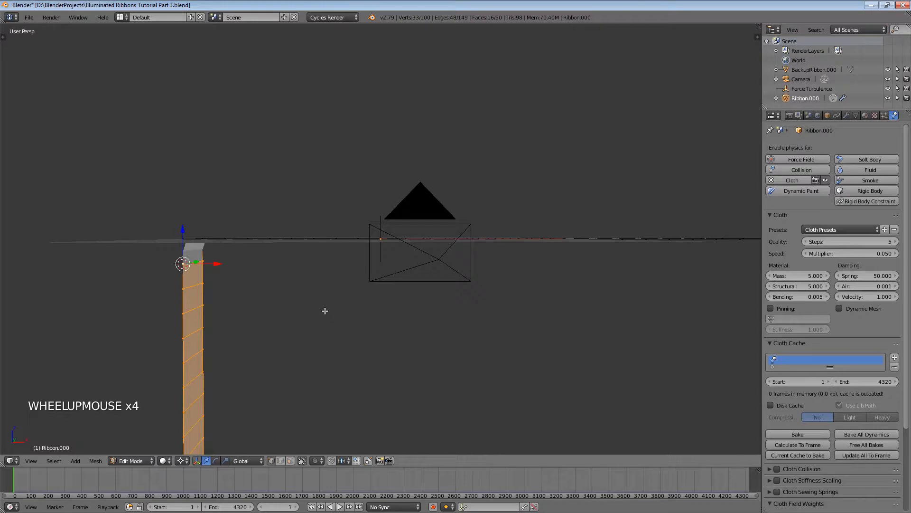
pyautogui.press('r')
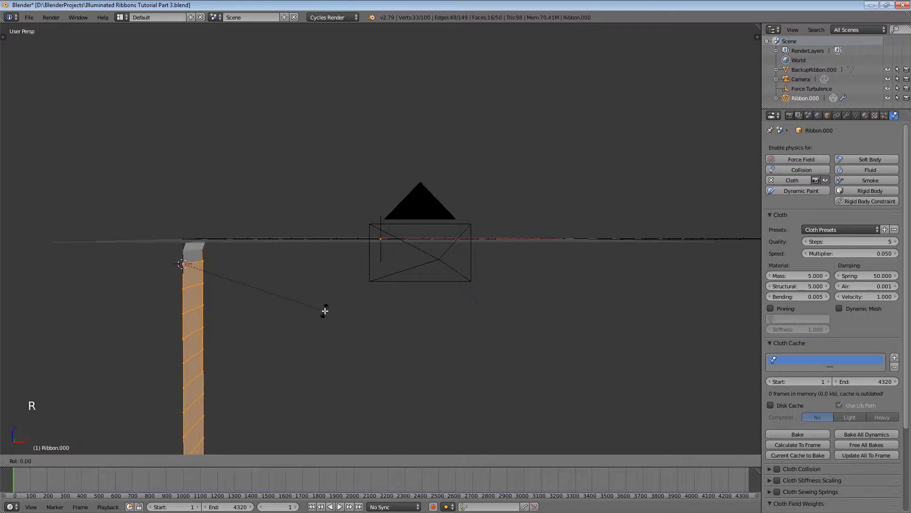
pyautogui.write('y90-')
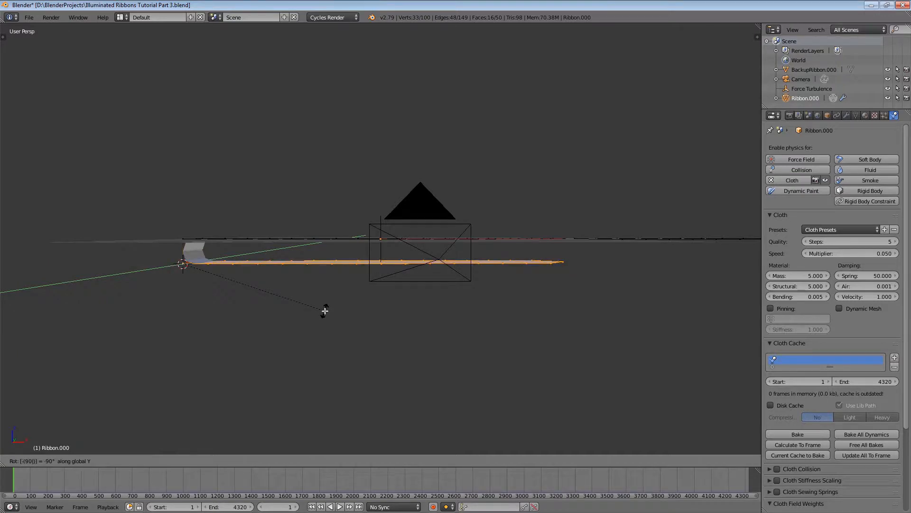
pyautogui.press('Return')
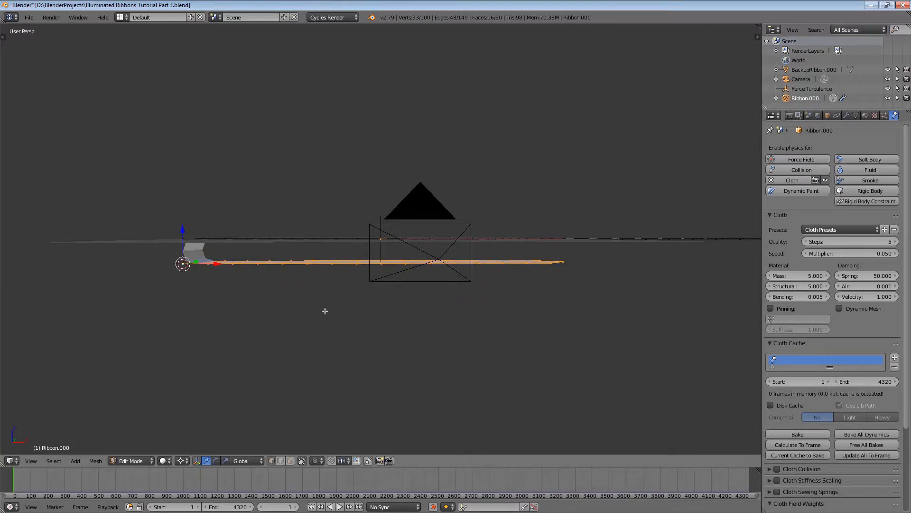
# Snap the 3D cursor to the near-edge vertex seven segments along the lower folded section from its last fold
pyautogui.moveTo(325, 311); pyautogui.dragTo(331, 329, button='middle')
pyautogui.scroll(2, 326, 324)
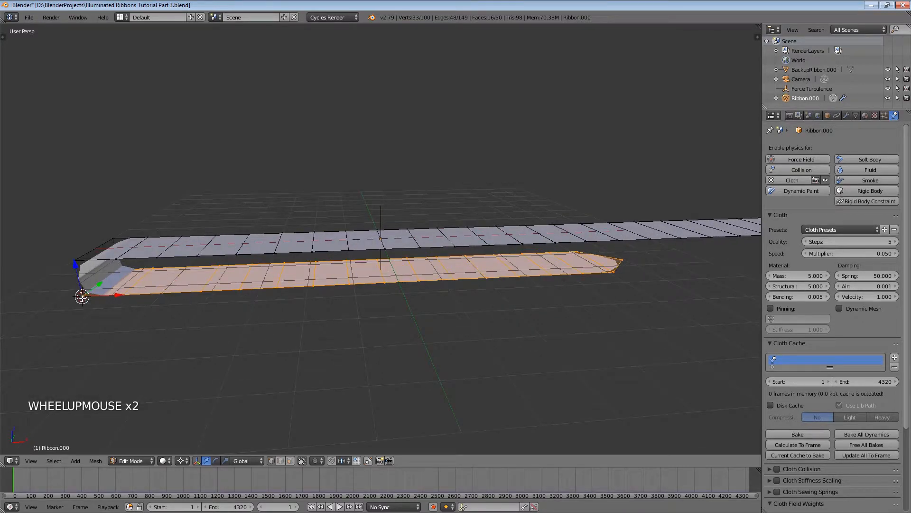
pyautogui.click(125, 291)
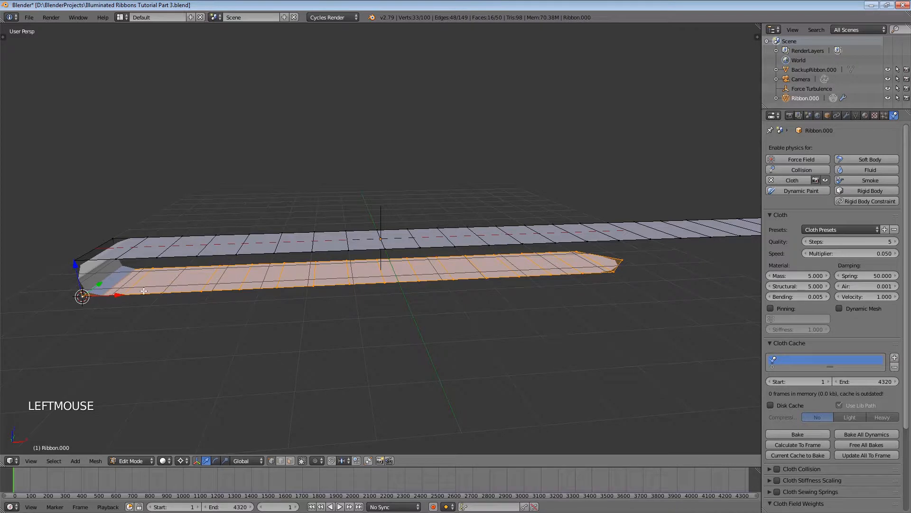
pyautogui.click(163, 293)
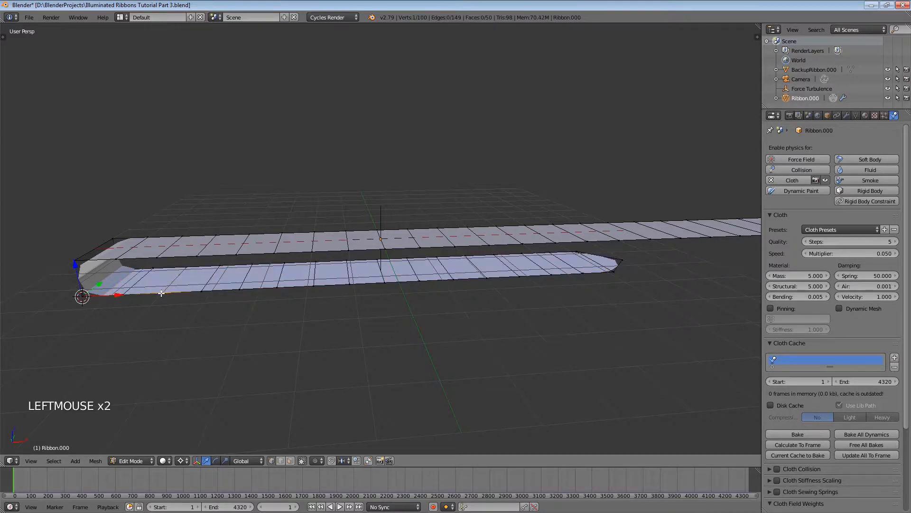
pyautogui.click(200, 289)
pyautogui.click(240, 288)
pyautogui.click(278, 286)
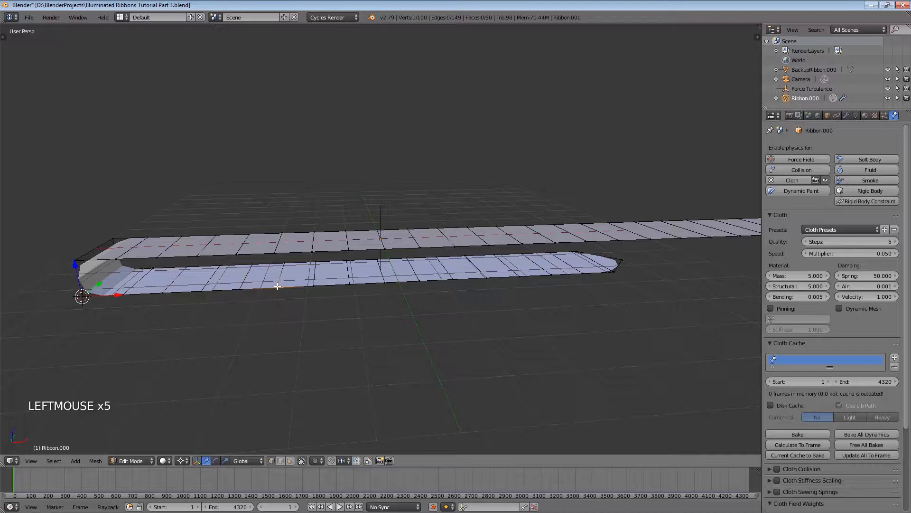
pyautogui.click(316, 286)
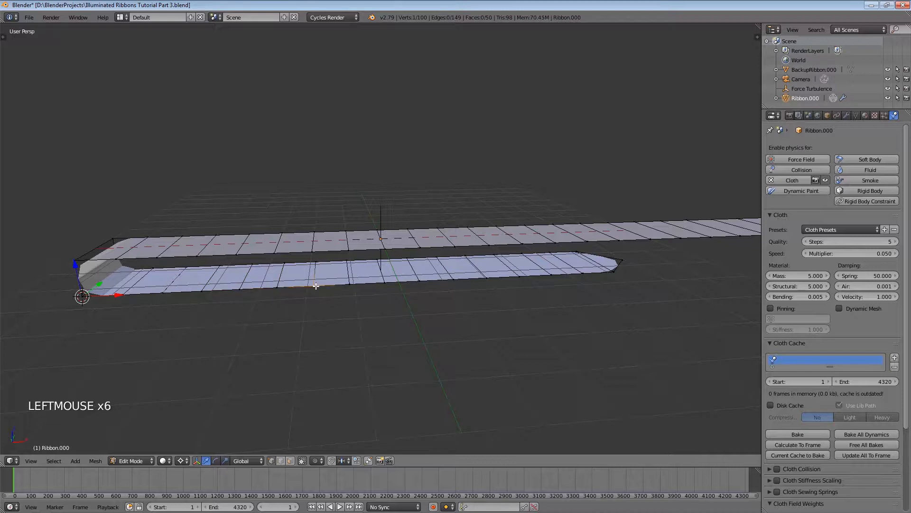
pyautogui.click(350, 283)
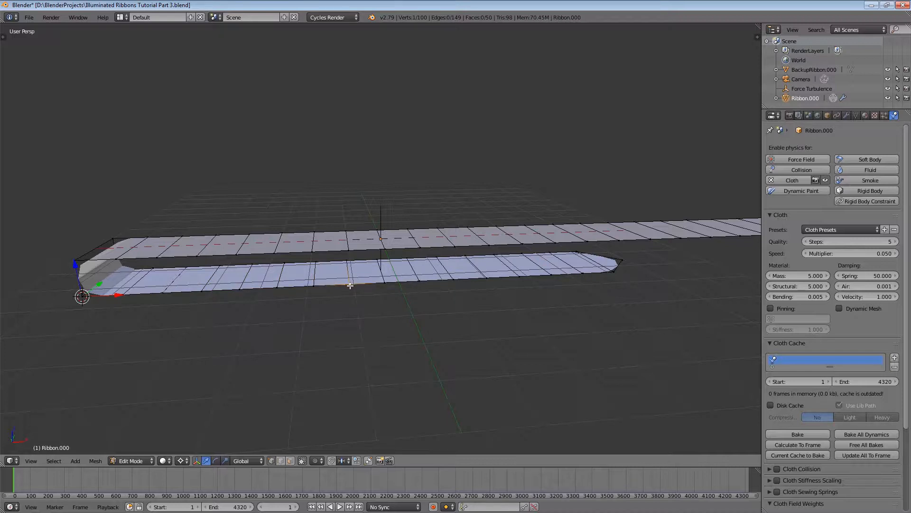
pyautogui.hotkey('shift', 's')
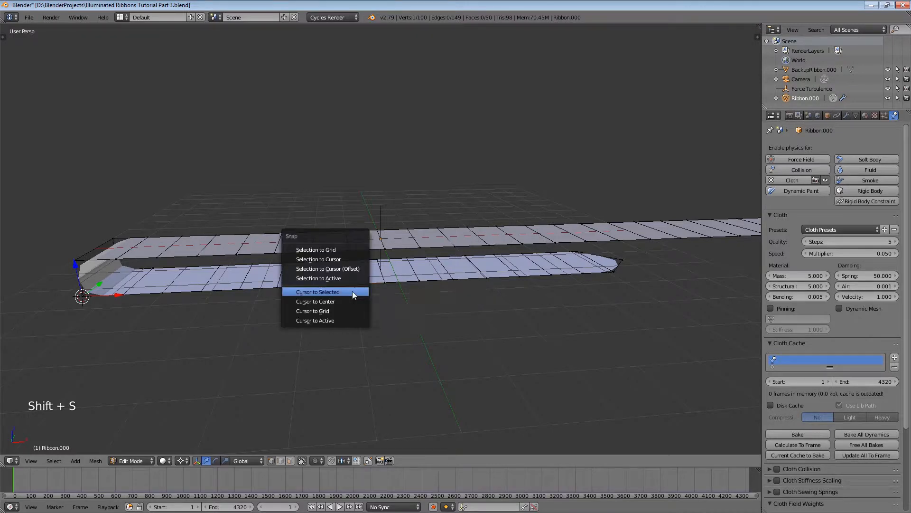
pyautogui.click(352, 291)
# Select the lower section from the 3D cursor to its pointed end and rotate it 90° about the global Y axis
pyautogui.moveTo(352, 291); pyautogui.dragTo(343, 276, button='middle')
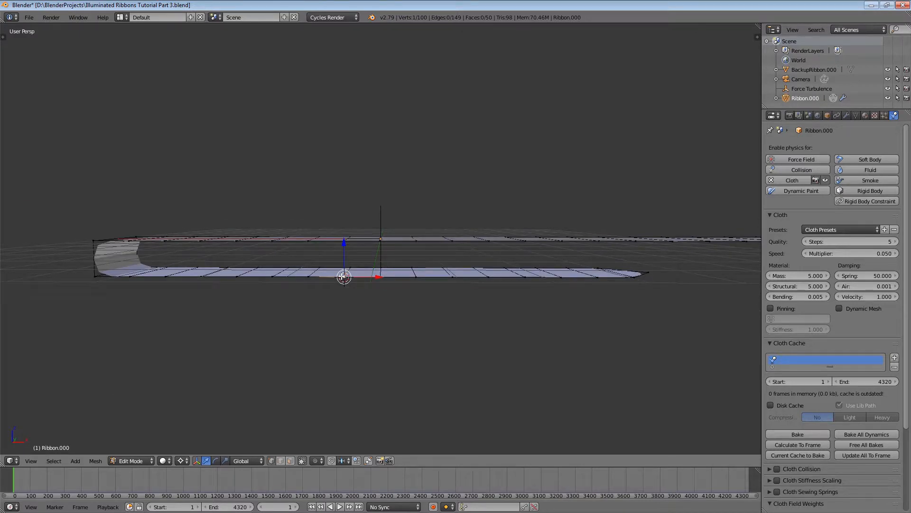
pyautogui.press('b')
pyautogui.moveTo(338, 261); pyautogui.dragTo(655, 289)
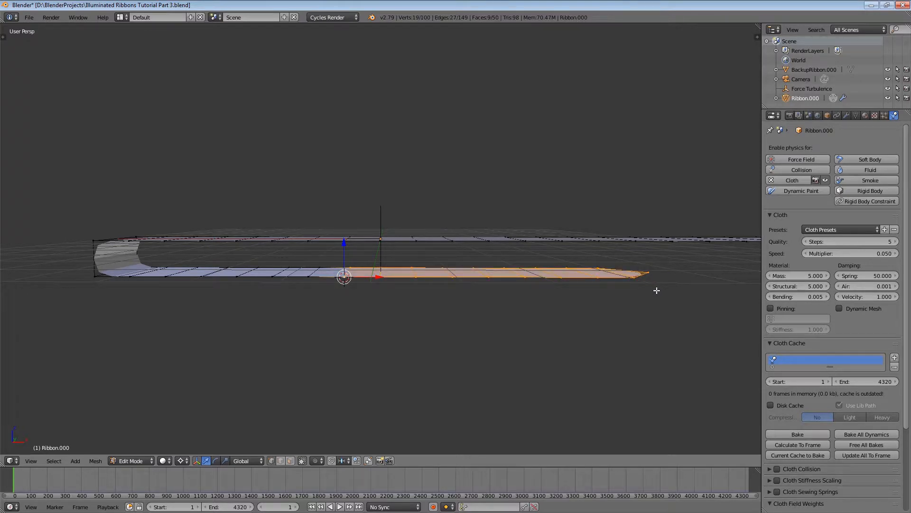
pyautogui.press('r')
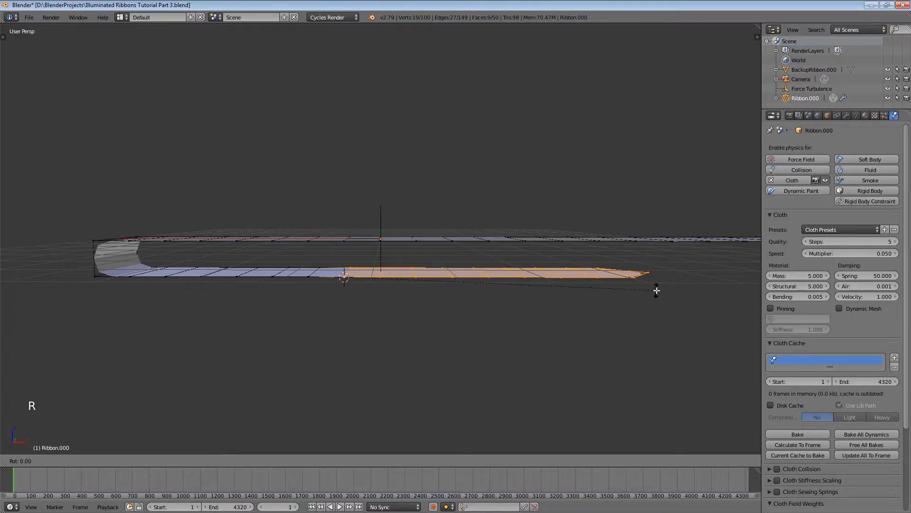
pyautogui.write('y')
pyautogui.write('90')
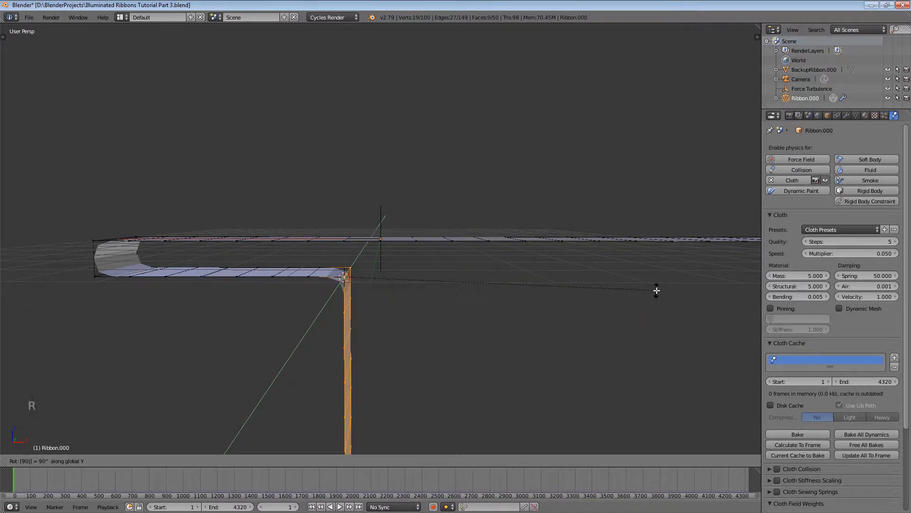
pyautogui.press('Return')
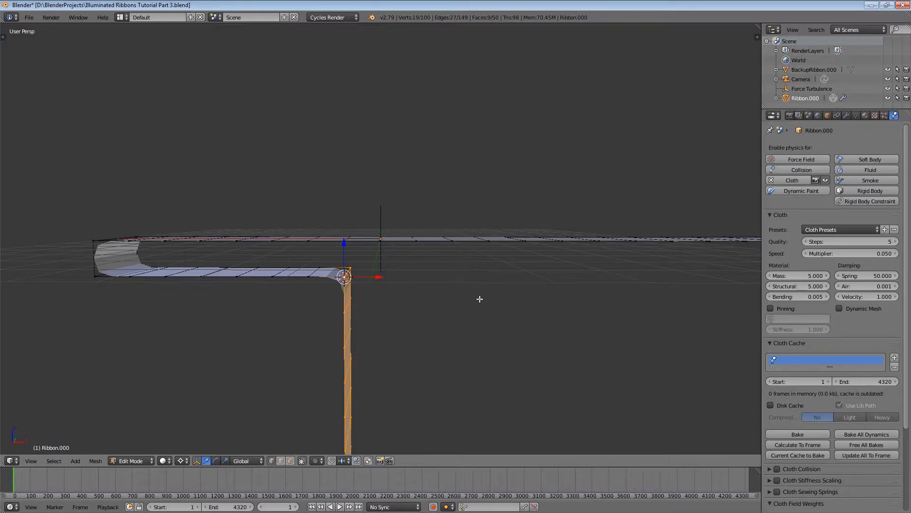
pyautogui.moveTo(407, 301); pyautogui.dragTo(372, 298, button='middle')
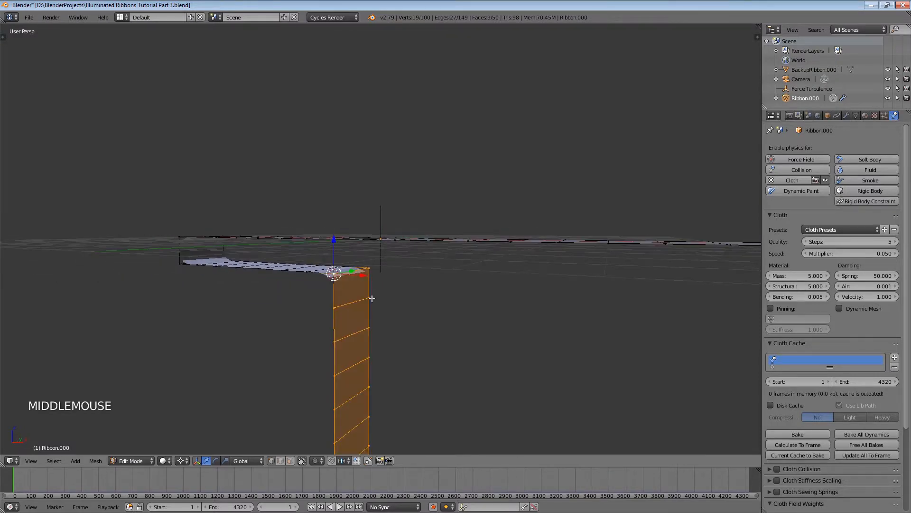
# Snap the 3D cursor to the near-edge vertex one segment below the newest fold on the hanging section
pyautogui.click(335, 306)
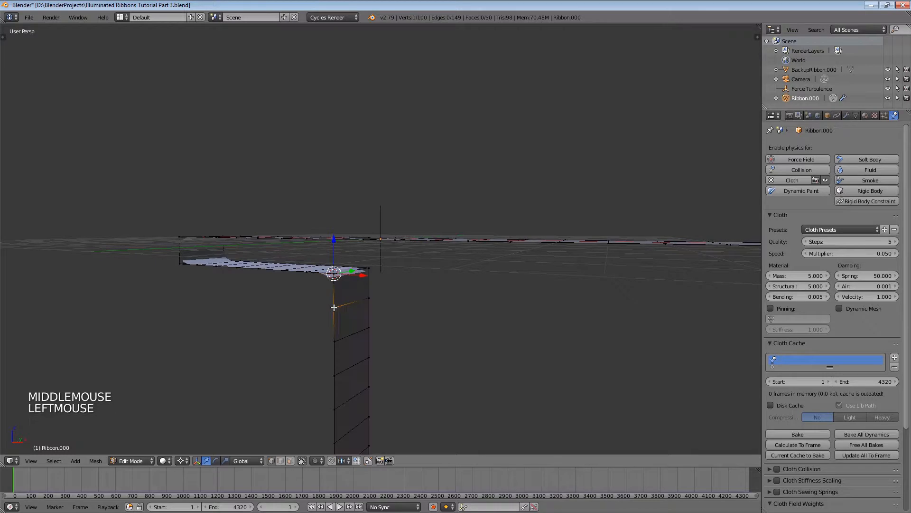
pyautogui.hotkey('shift', 's')
pyautogui.click(278, 320)
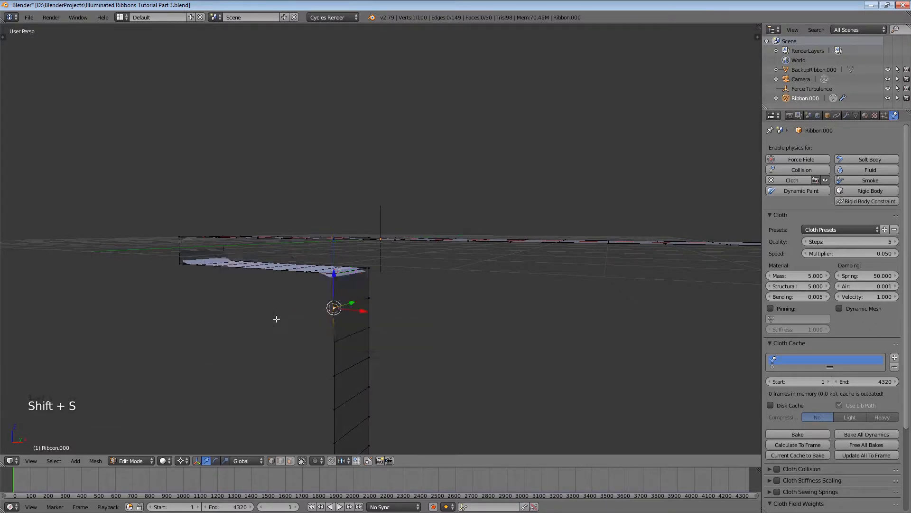
# Select the hanging section from the 3D cursor down to its pointed end and rotate it 90° about the global Y axis, under the folded layers
pyautogui.moveTo(276, 319); pyautogui.dragTo(291, 313, button='middle')
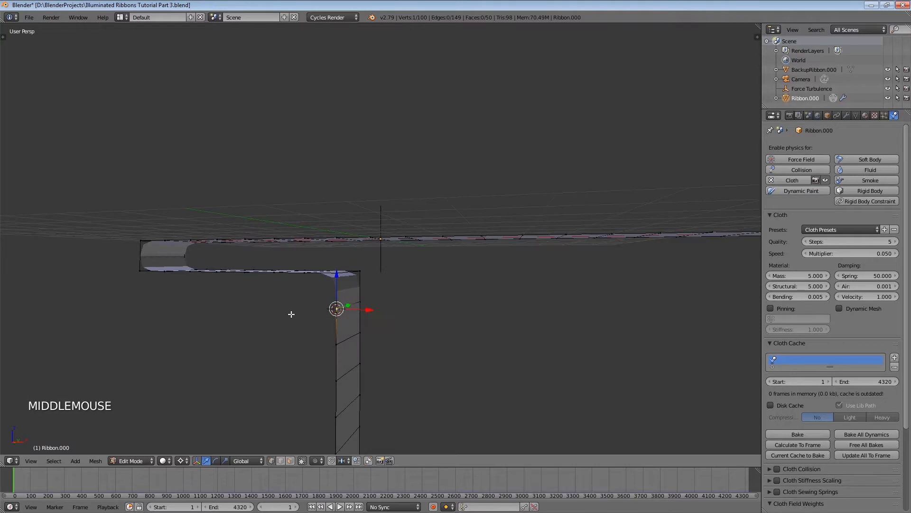
pyautogui.scroll(-1, 291, 315)
pyautogui.scroll(-2, 290, 314)
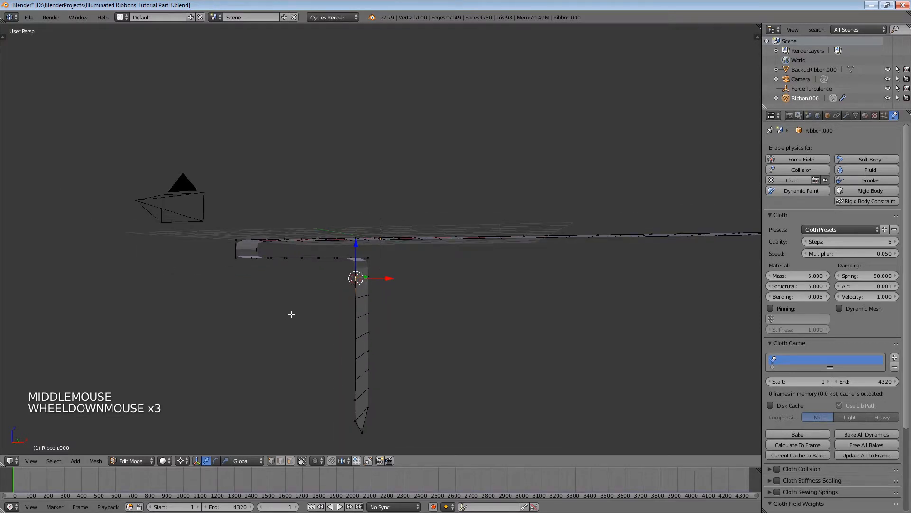
pyautogui.press('b')
pyautogui.moveTo(342, 270); pyautogui.dragTo(394, 447)
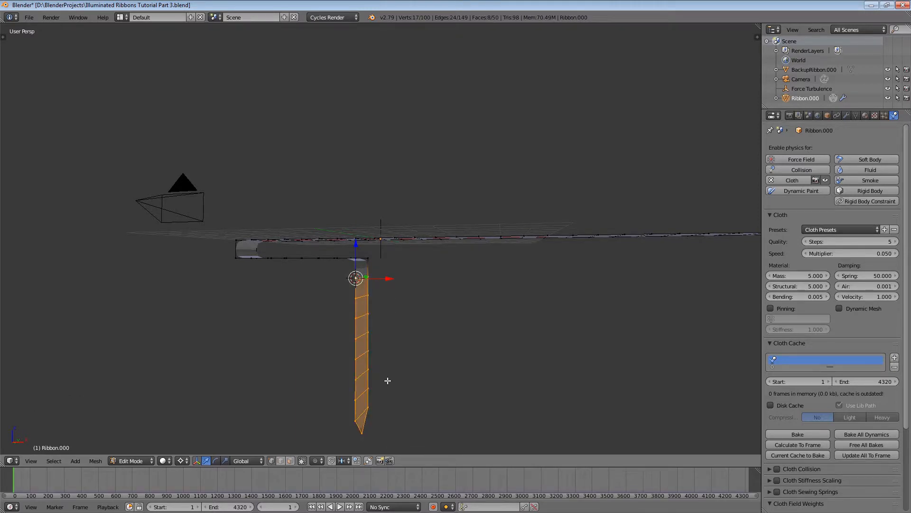
pyautogui.write('ry')
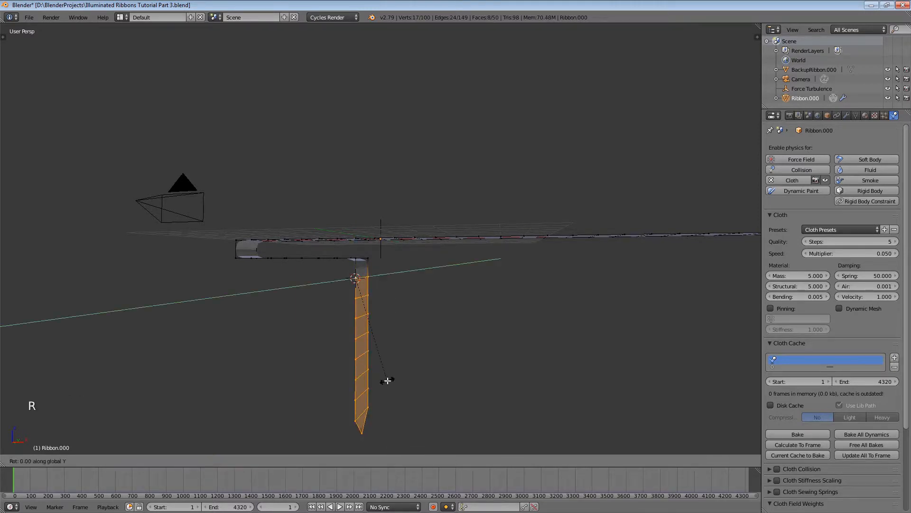
pyautogui.write('90')
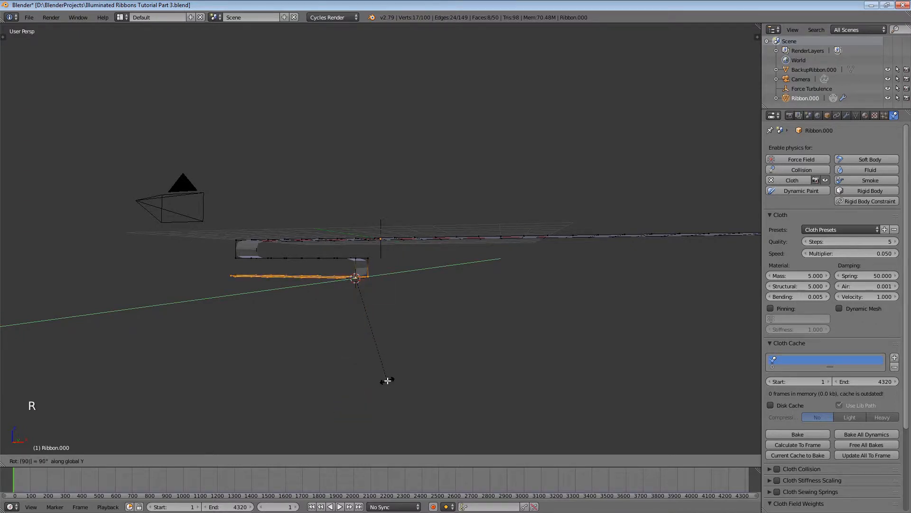
pyautogui.press('Return')
# Snap the 3D cursor to the near-edge vertex 17 segments in from the pointed end of the ribbon's long unfolded top section
pyautogui.moveTo(393, 322); pyautogui.dragTo(414, 354, button='middle')
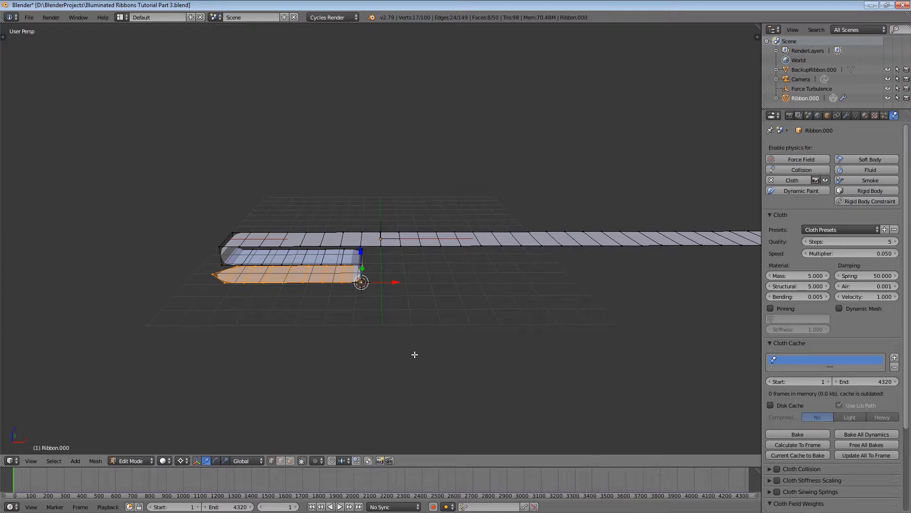
pyautogui.click(541, 248)
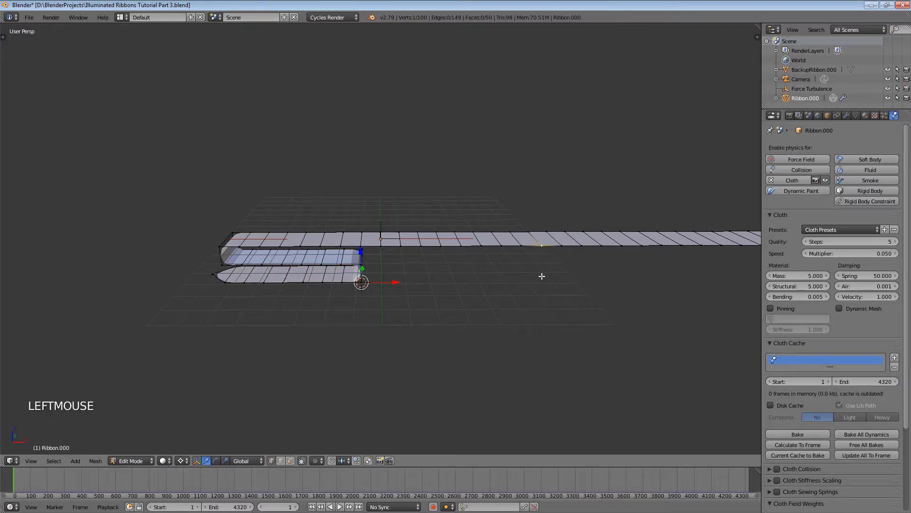
pyautogui.hotkey('shift', 's')
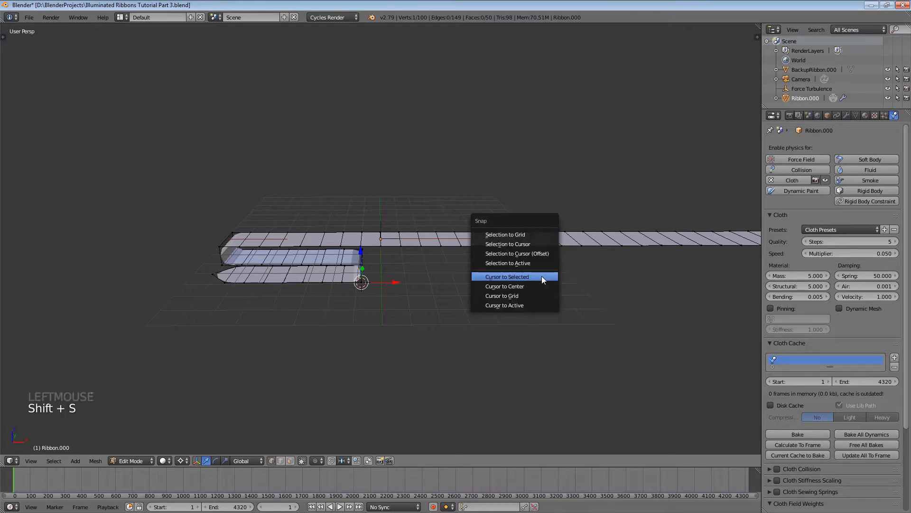
pyautogui.click(542, 276)
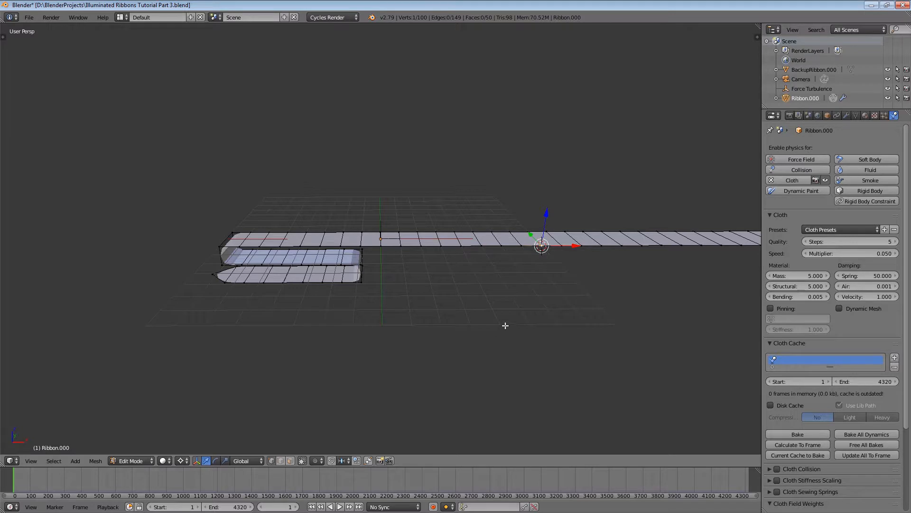
# Select the unfolded top section from the 3D cursor to its pointed end and rotate it 90° about the global Y axis to hang down
pyautogui.keyDown('ctrl'); pyautogui.scroll(-1, 506, 326); pyautogui.keyUp('ctrl')
pyautogui.keyDown('ctrl'); pyautogui.scroll(4, 506, 326); pyautogui.keyUp('ctrl')
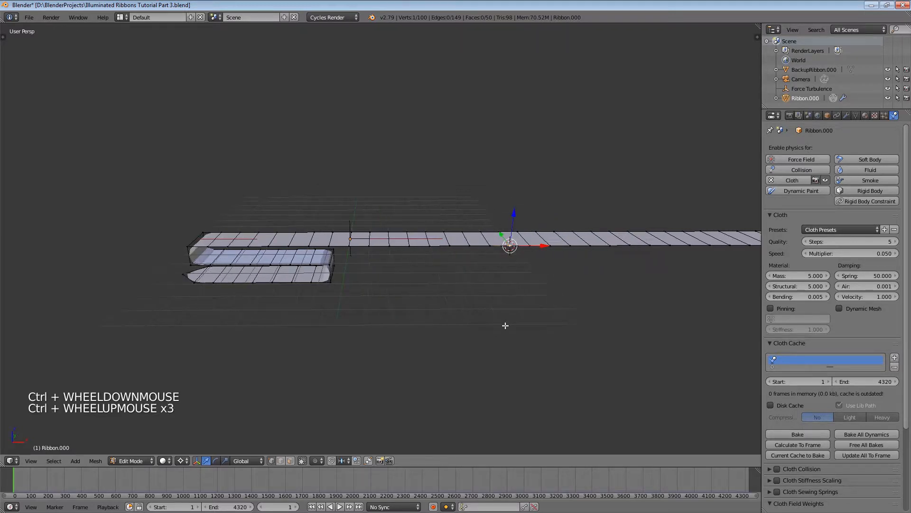
pyautogui.keyDown('ctrl'); pyautogui.scroll(8, 506, 326); pyautogui.keyUp('ctrl')
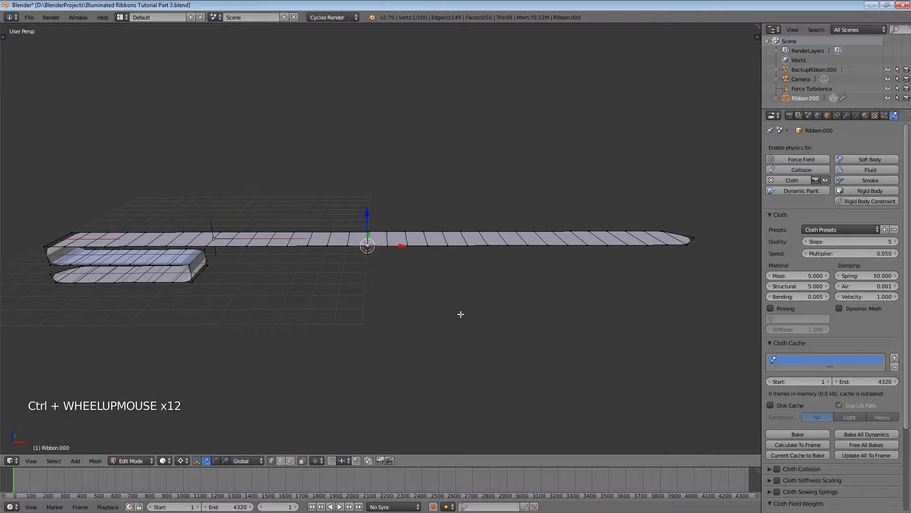
pyautogui.press('b')
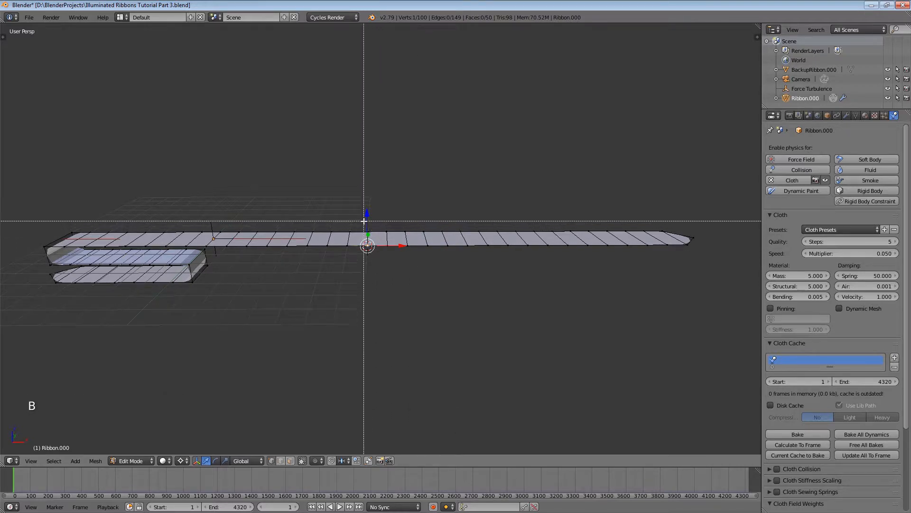
pyautogui.moveTo(361, 221); pyautogui.dragTo(717, 270)
pyautogui.write('r')
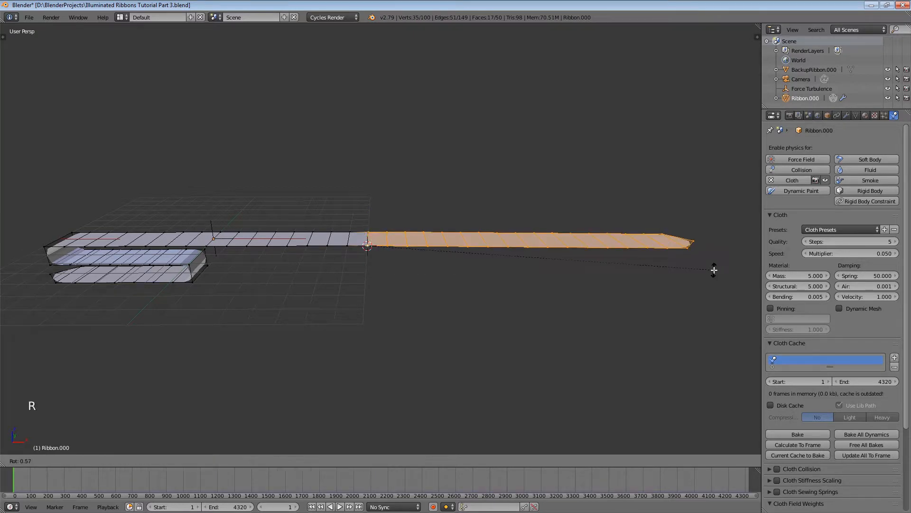
pyautogui.write('y')
pyautogui.write('90')
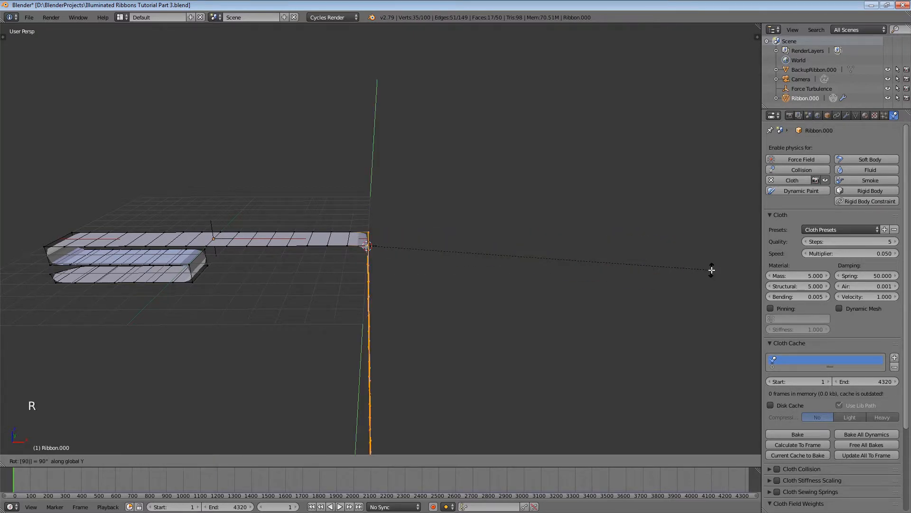
pyautogui.press('Return')
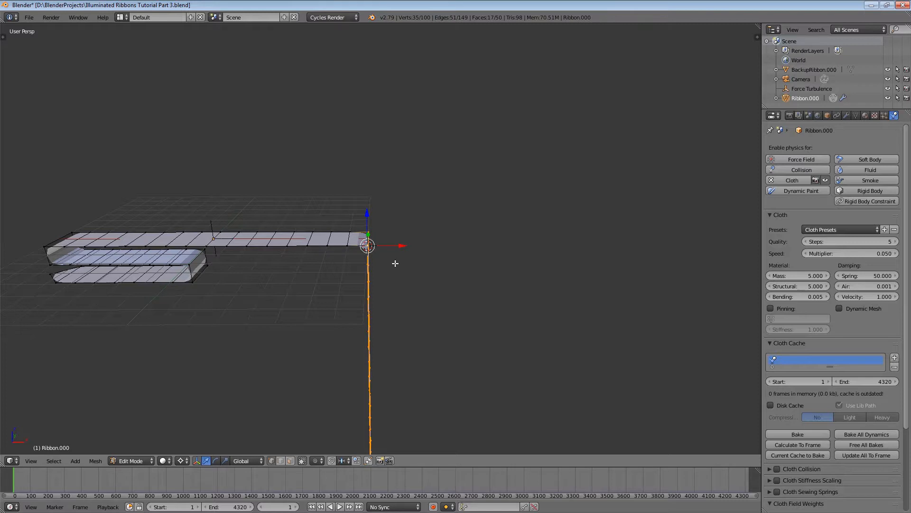
pyautogui.moveTo(395, 263); pyautogui.dragTo(370, 254, button='middle')
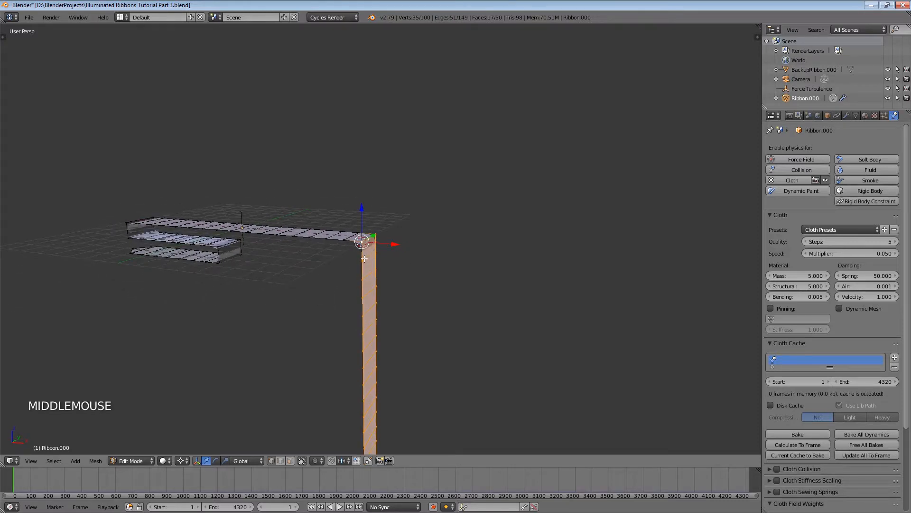
pyautogui.click(364, 259)
pyautogui.moveTo(434, 267); pyautogui.dragTo(443, 261, button='middle')
pyautogui.hotkey('shift', 's')
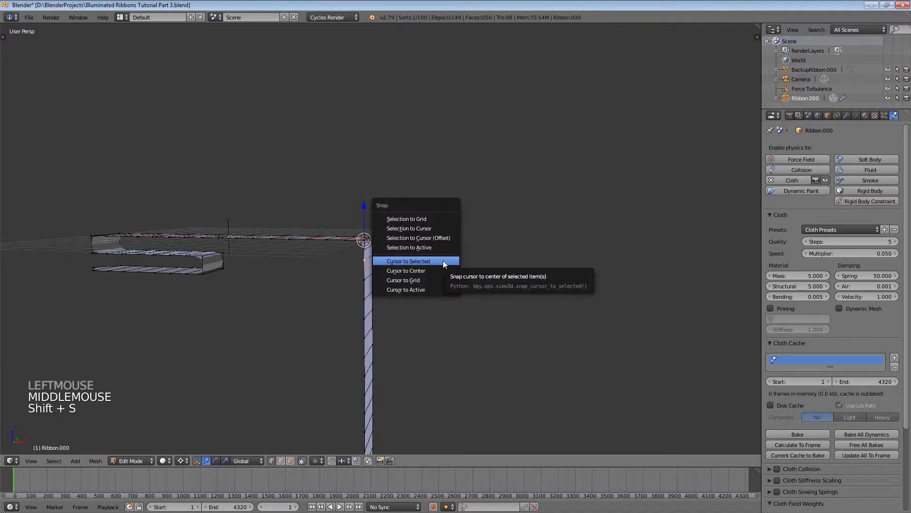
pyautogui.click(443, 260)
pyautogui.scroll(-1, 443, 261)
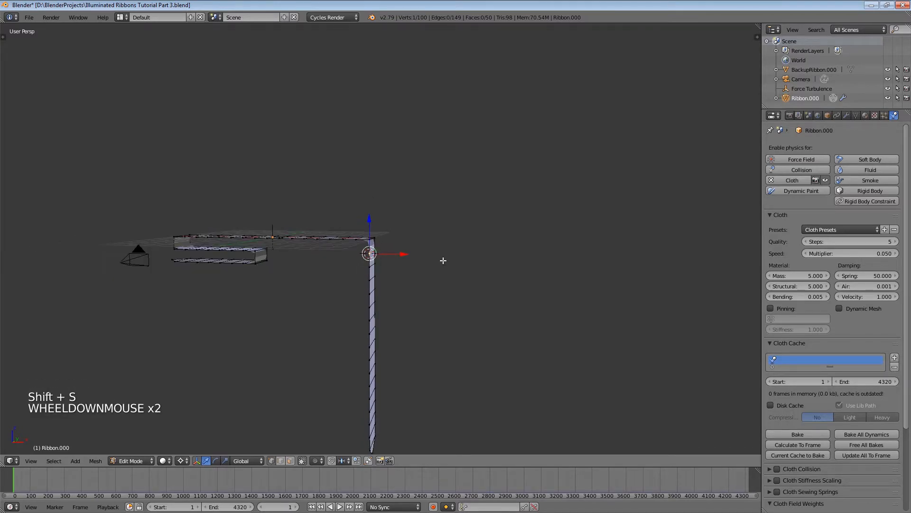
pyautogui.scroll(-1, 444, 261)
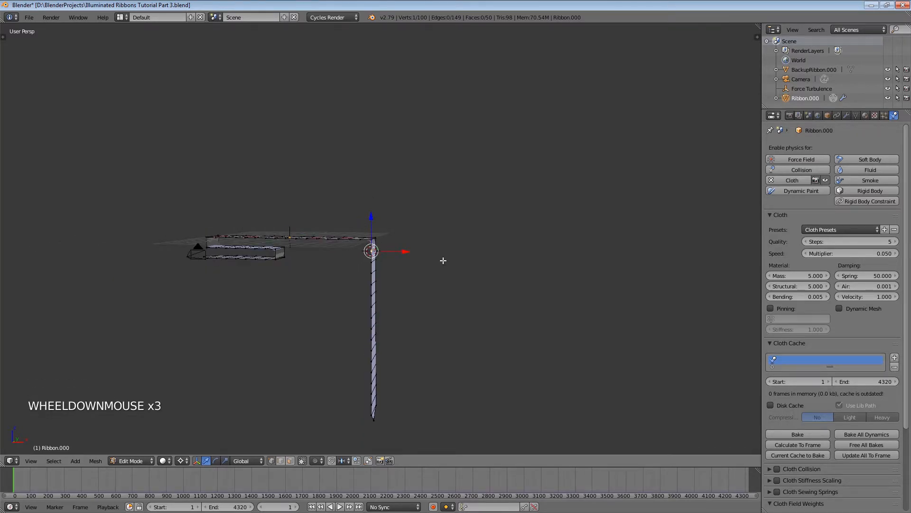
pyautogui.press('b')
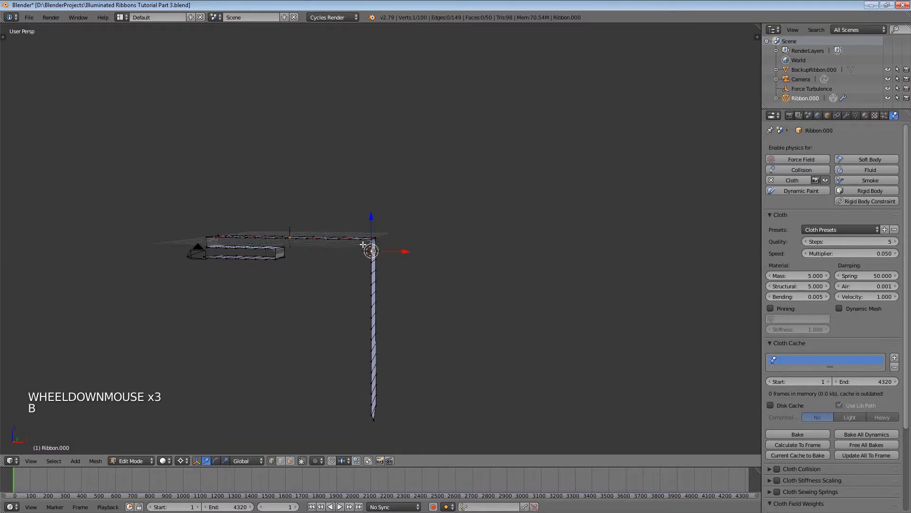
pyautogui.moveTo(363, 244); pyautogui.dragTo(406, 431)
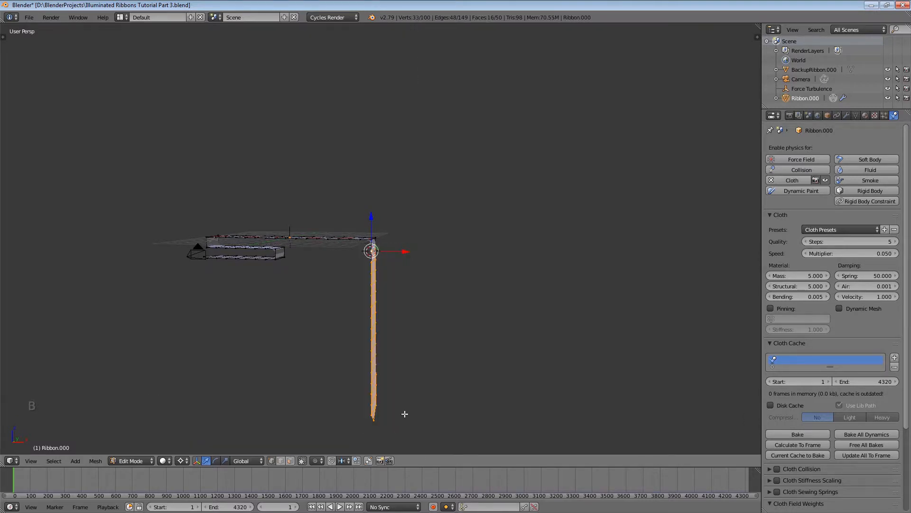
pyautogui.scroll(4, 397, 262)
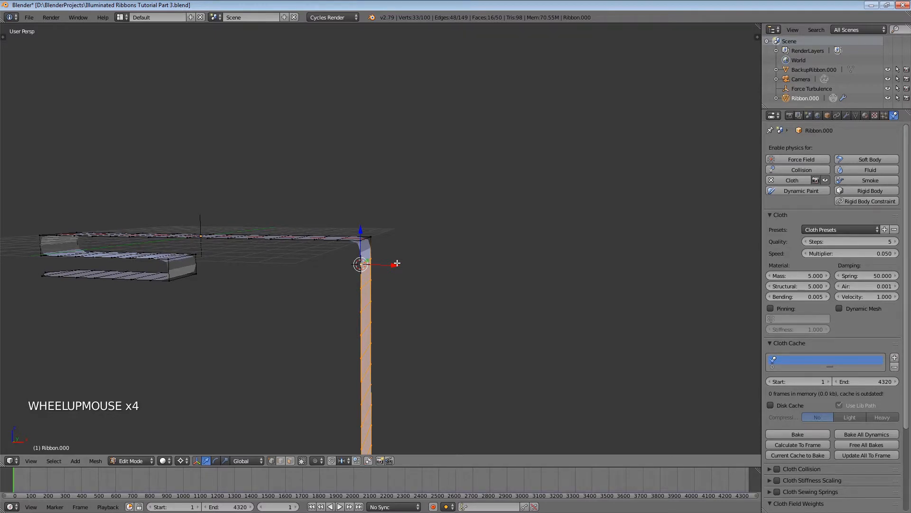
# Snap the 3D cursor to the near-edge vertex eight segments below the fold on the long hanging section
pyautogui.click(361, 288)
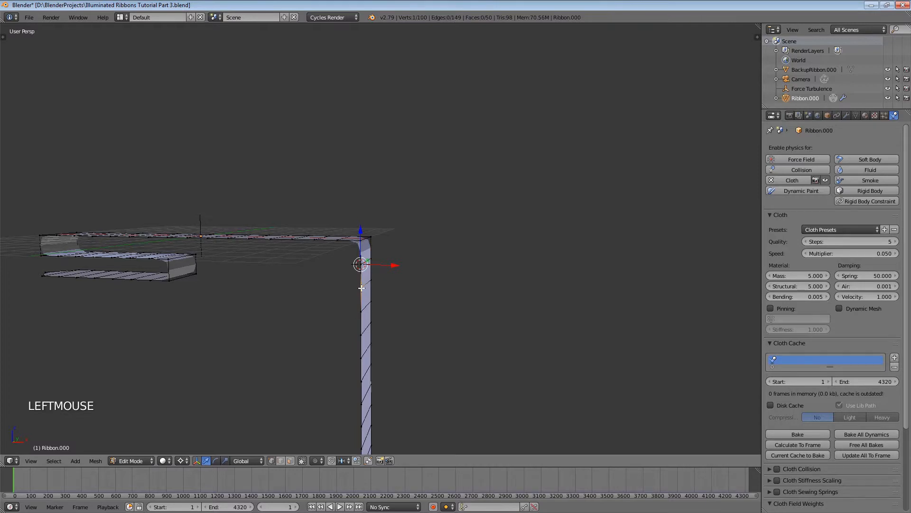
pyautogui.click(360, 311)
pyautogui.moveTo(375, 407); pyautogui.dragTo(403, 362, button='middle')
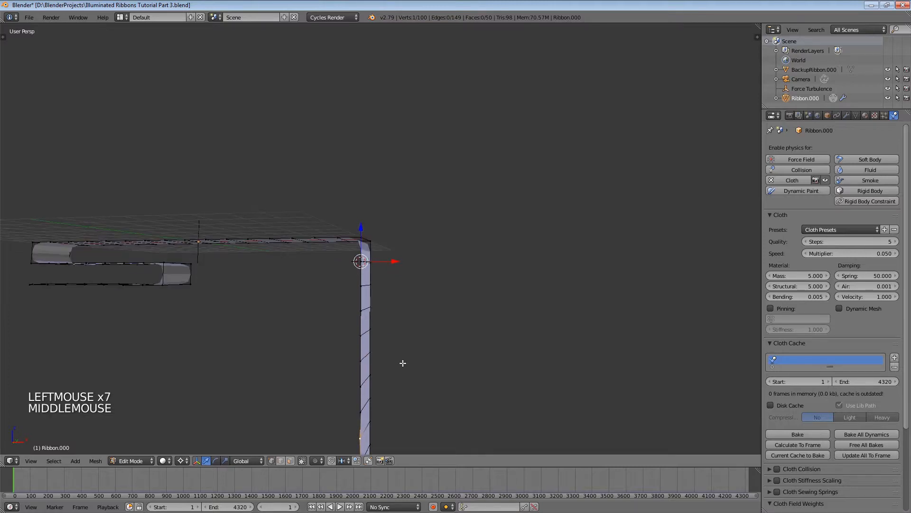
pyautogui.keyDown('shift'); pyautogui.scroll(-15, 403, 362); pyautogui.keyUp('shift')
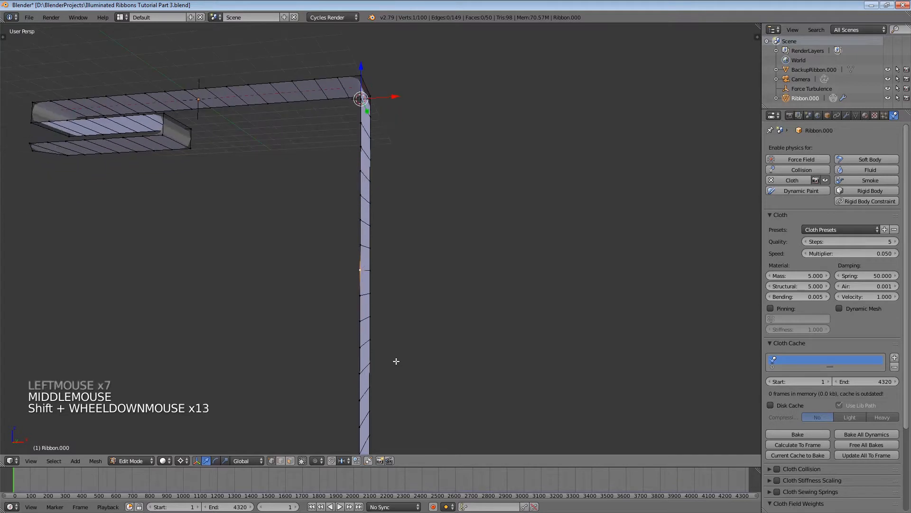
pyautogui.keyDown('shift'); pyautogui.scroll(-3, 396, 361); pyautogui.keyUp('shift')
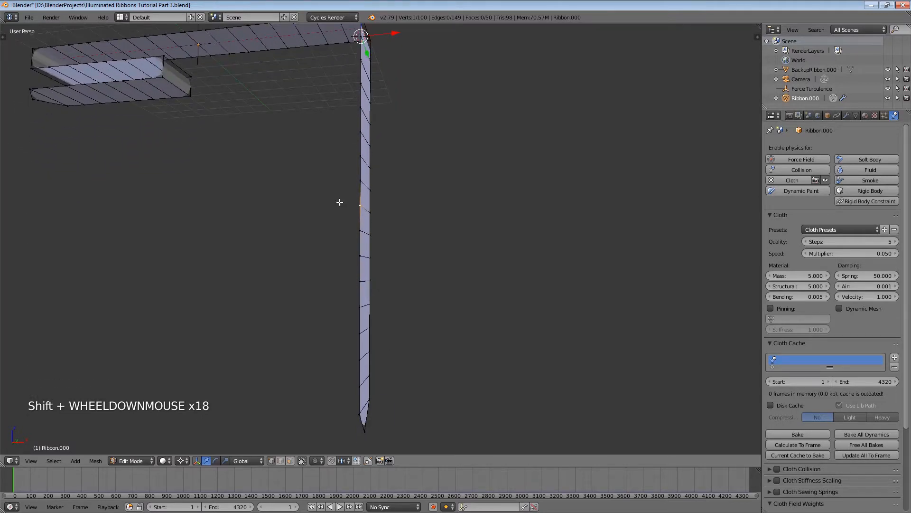
pyautogui.hotkey('shift', 's')
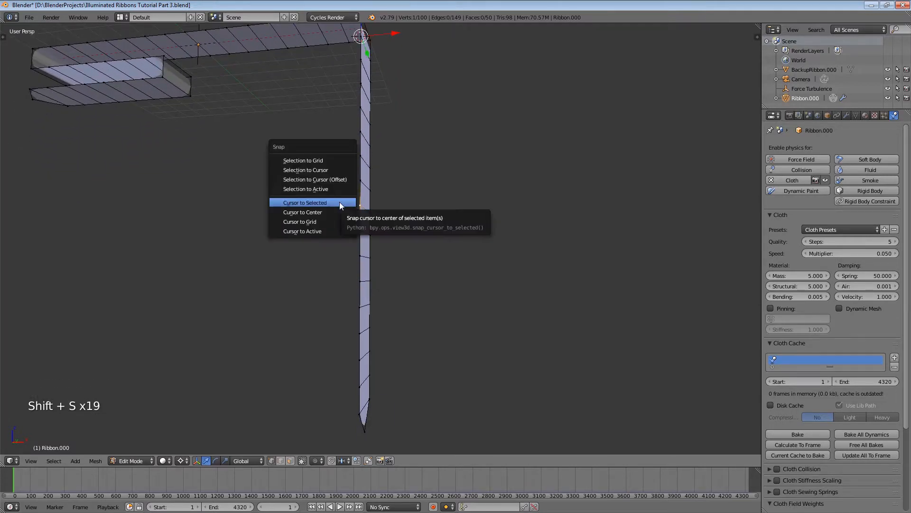
pyautogui.click(340, 201)
pyautogui.moveTo(342, 197); pyautogui.dragTo(381, 263)
pyautogui.rightClick(381, 263)
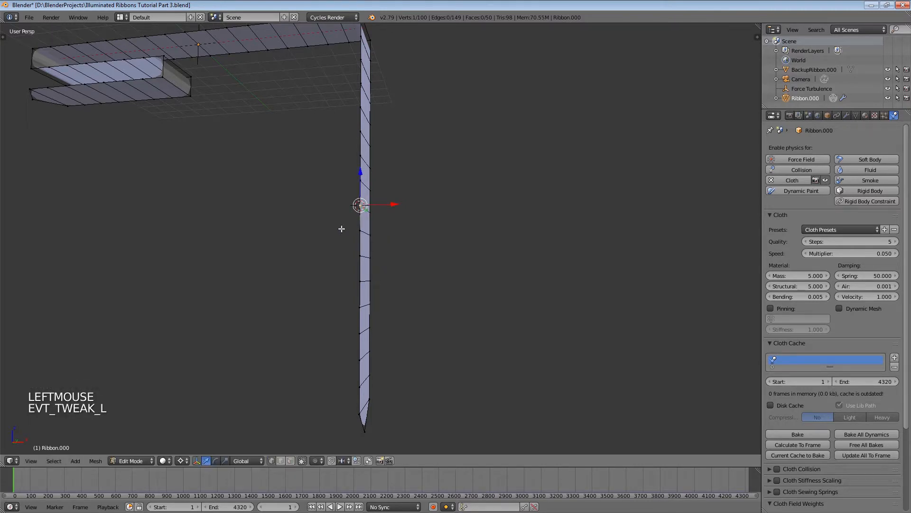
# Select the long hanging section from the 3D cursor down and rotate it -90° about the global Y axis, pointing away from the folded layers
pyautogui.press('b')
pyautogui.moveTo(336, 197); pyautogui.dragTo(425, 441)
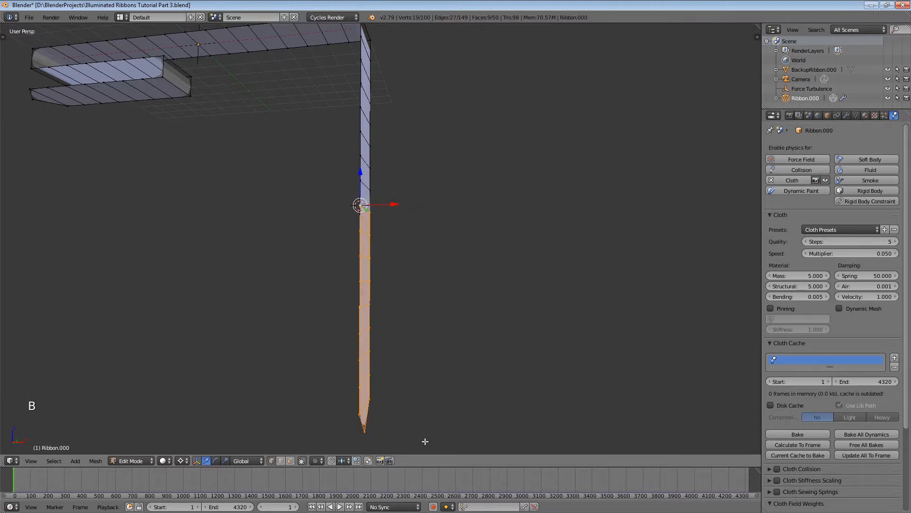
pyautogui.press('r')
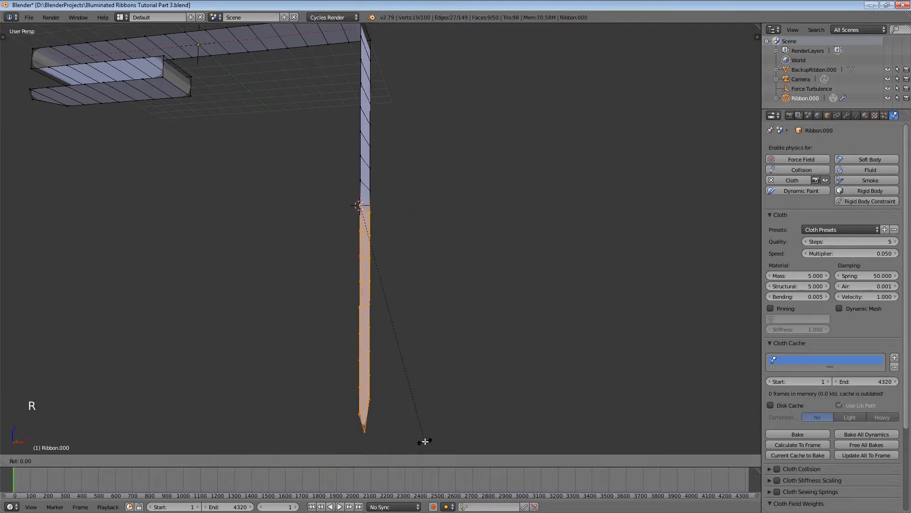
pyautogui.write('y-9')
pyautogui.write('0')
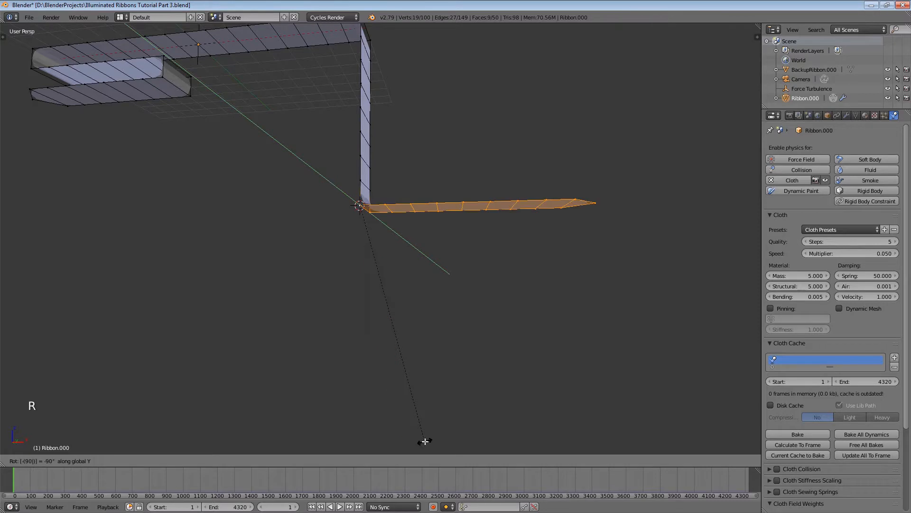
pyautogui.press('Return')
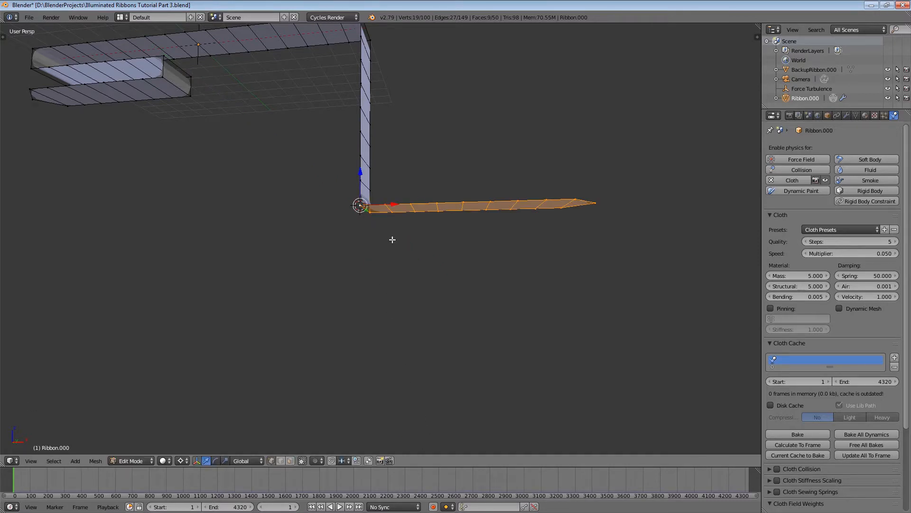
pyautogui.keyDown('shift'); pyautogui.scroll(10, 413, 189); pyautogui.keyUp('shift')
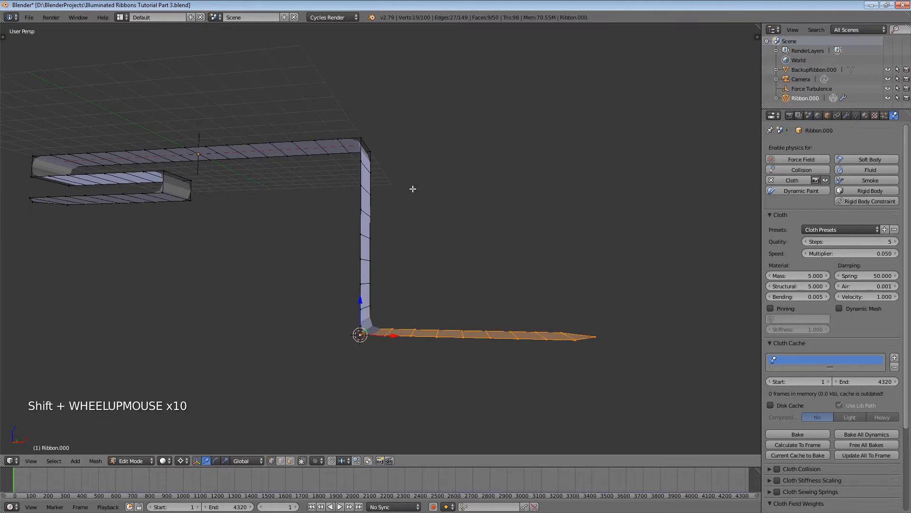
# Snap the 3D cursor to the near-edge vertex one segment below the upper fold on the hanging section
pyautogui.click(362, 163)
pyautogui.scroll(3, 407, 195)
pyautogui.scroll(-4, 407, 195)
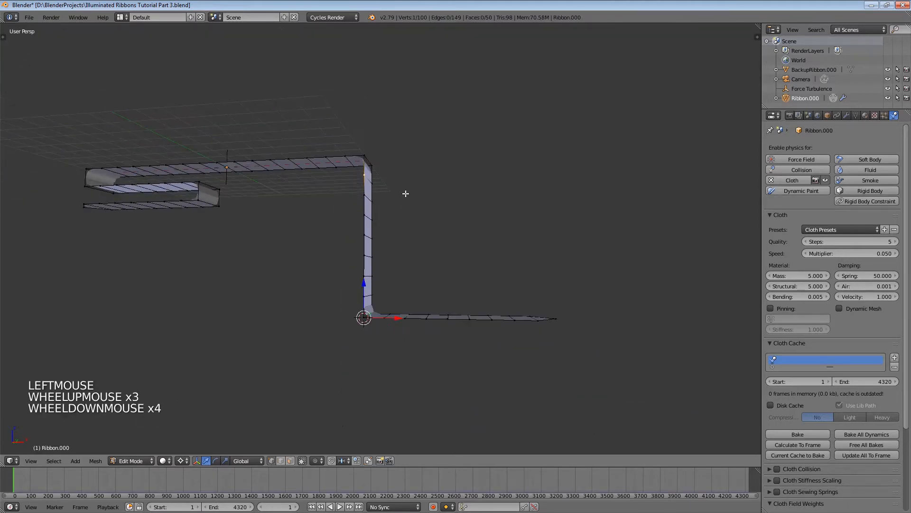
pyautogui.keyDown('shift'); pyautogui.scroll(1, 405, 194); pyautogui.keyUp('shift')
pyautogui.keyDown('shift'); pyautogui.scroll(4, 406, 193); pyautogui.keyUp('shift')
pyautogui.keyDown('shift'); pyautogui.scroll(1, 405, 193); pyautogui.keyUp('shift')
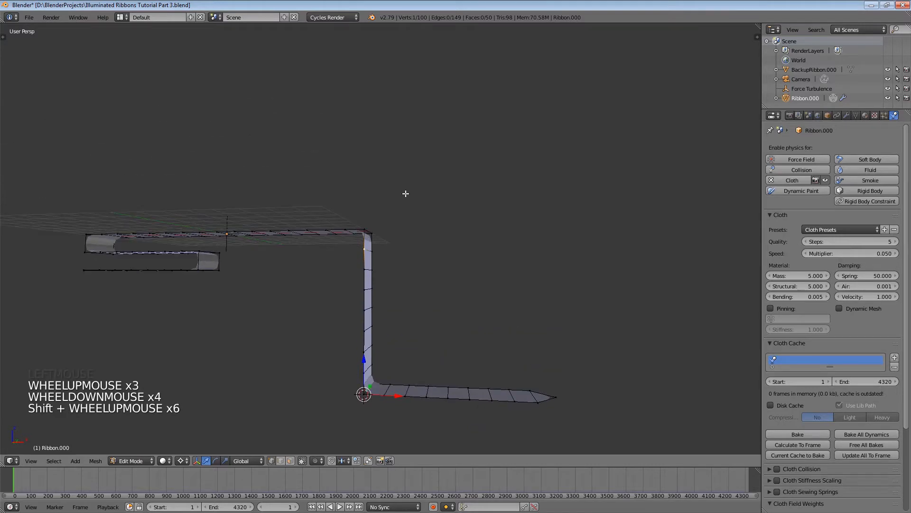
pyautogui.hotkey('shift', 's')
pyautogui.click(382, 267)
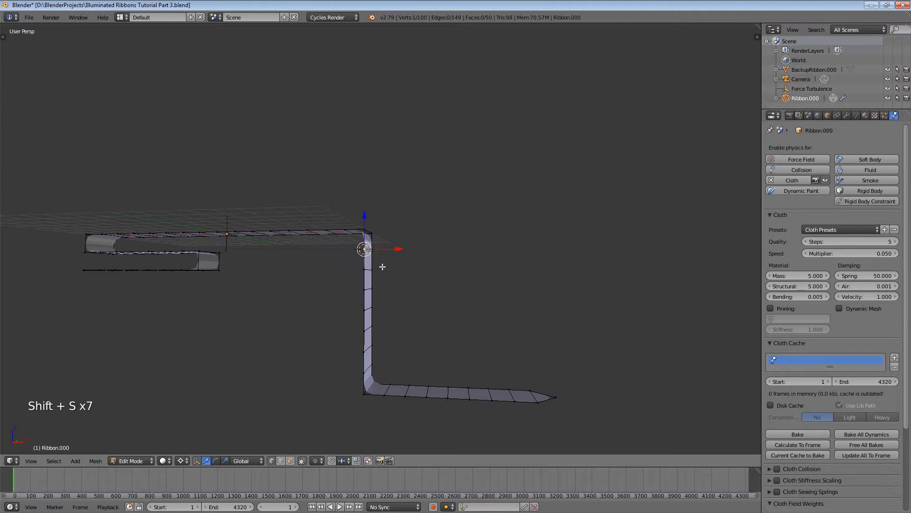
# Select the hanging section from the 3D cursor down, including the pointed end, and rotate it 90° about the global Y axis under the top layer
pyautogui.press('b')
pyautogui.moveTo(354, 242); pyautogui.dragTo(571, 419)
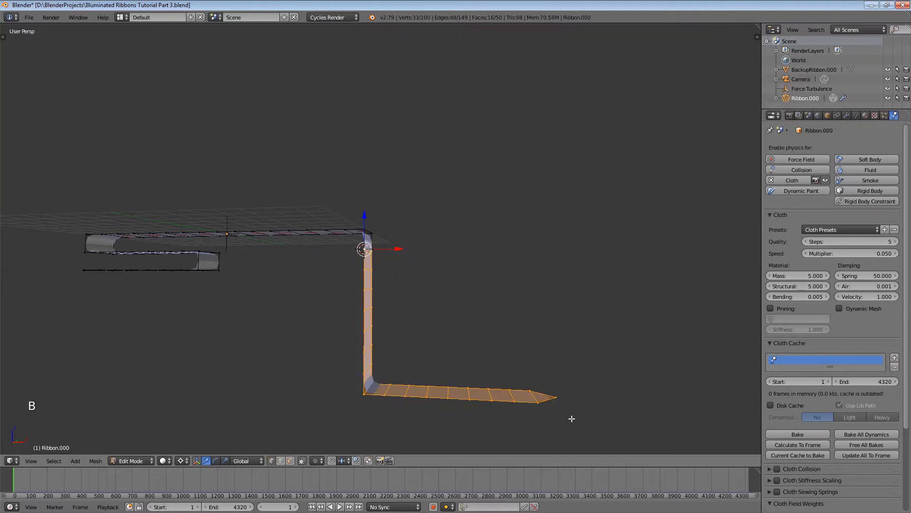
pyautogui.press('r')
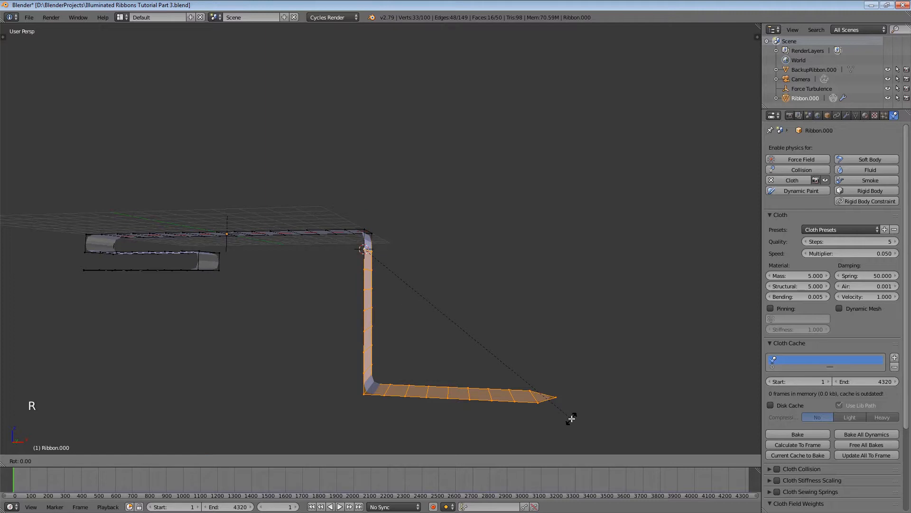
pyautogui.write('y')
pyautogui.write('90')
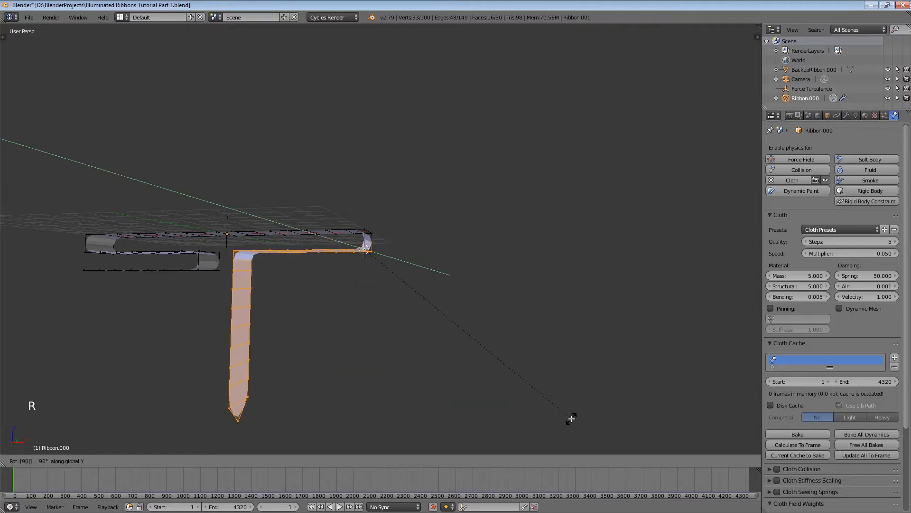
pyautogui.press('Return')
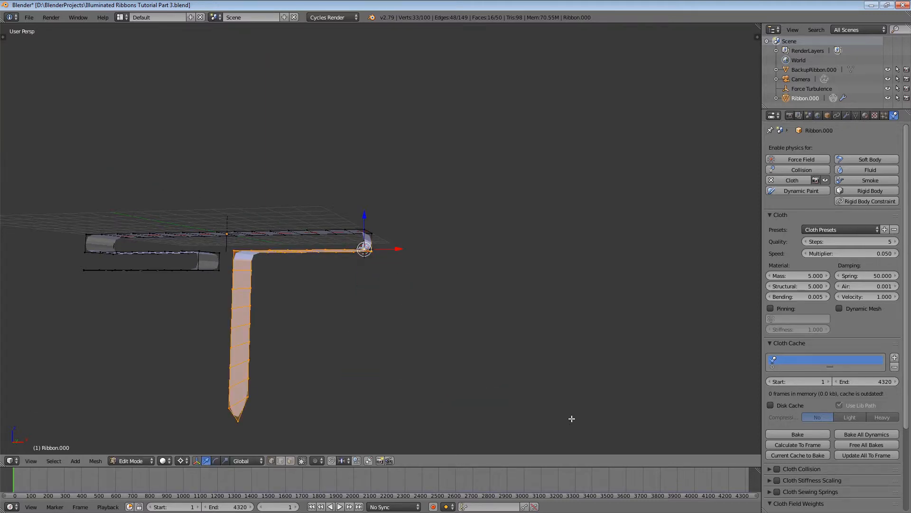
# Snap the 3D cursor to the near-edge vertex one segment below the new fold on the hanging pointed section
pyautogui.click(232, 271)
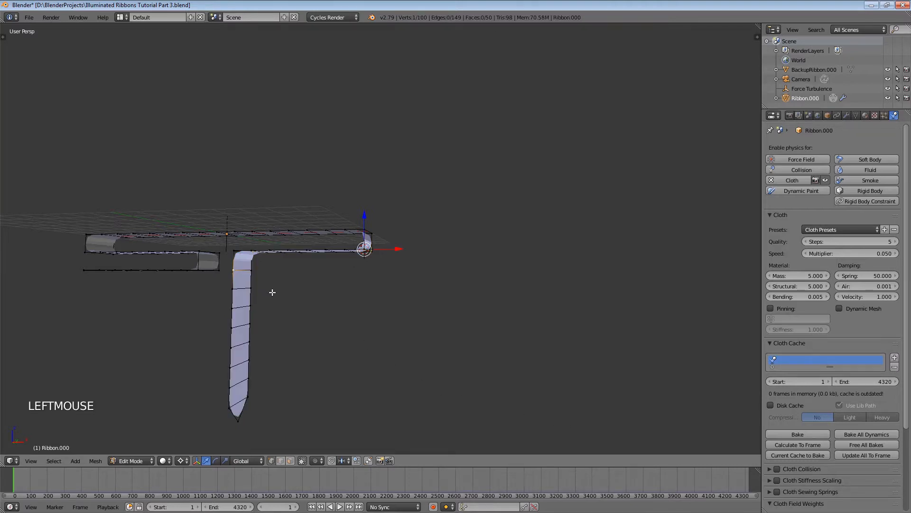
pyautogui.hotkey('shift', 's')
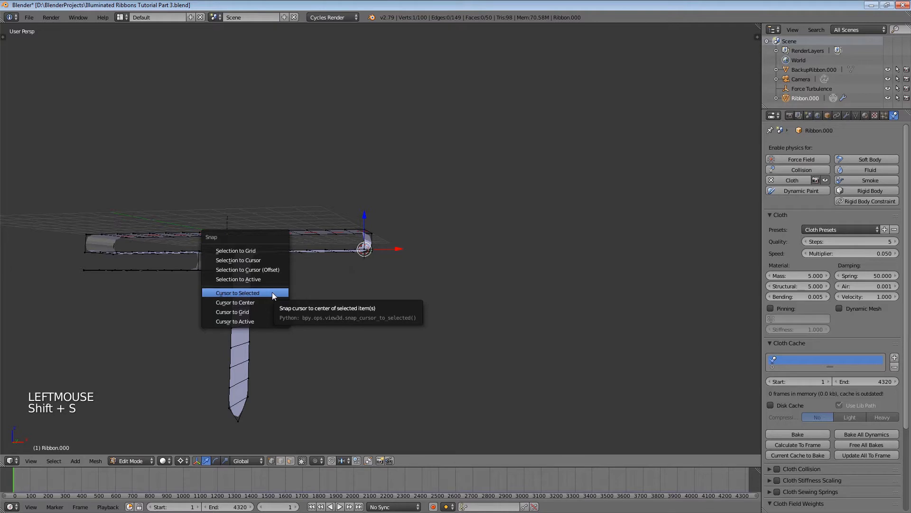
pyautogui.click(272, 292)
# Select the hanging pointed section from the 3D cursor down and rotate it -90° about the global Y axis to form the bottom layer
pyautogui.press('b')
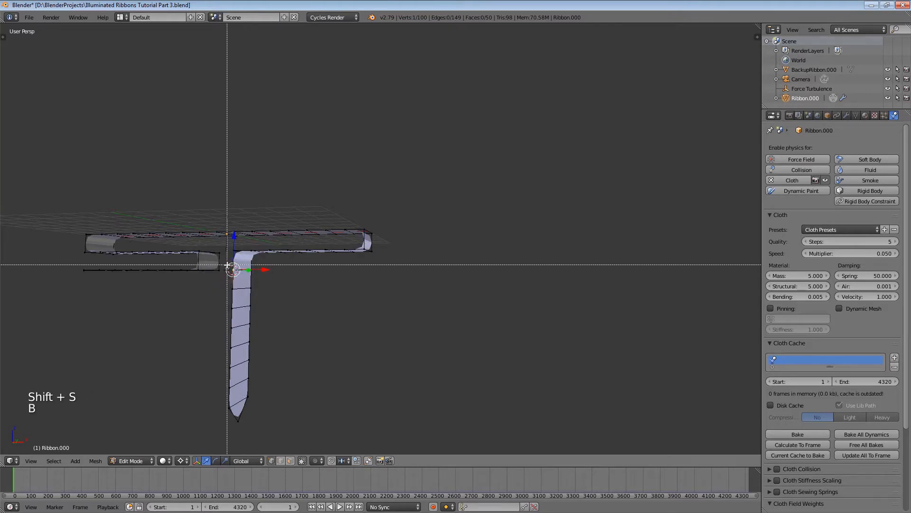
pyautogui.moveTo(227, 264); pyautogui.dragTo(282, 433)
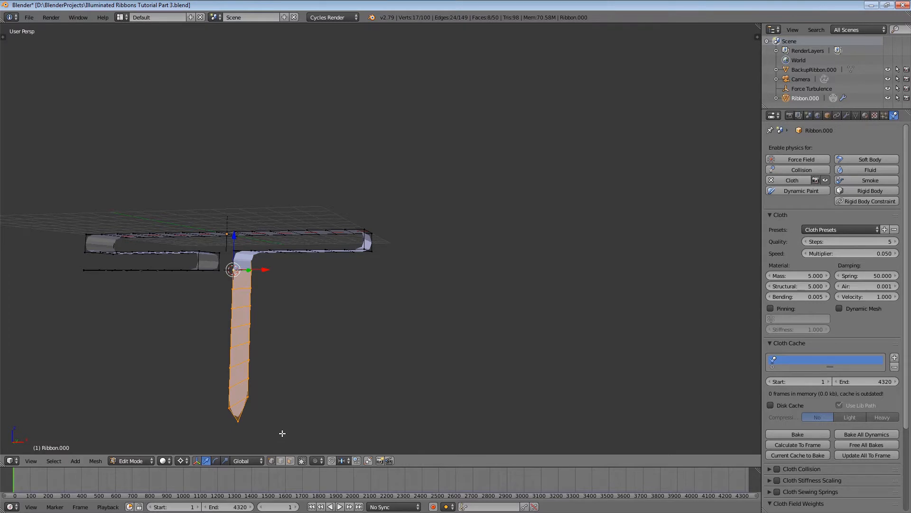
pyautogui.press('r')
pyautogui.write('y')
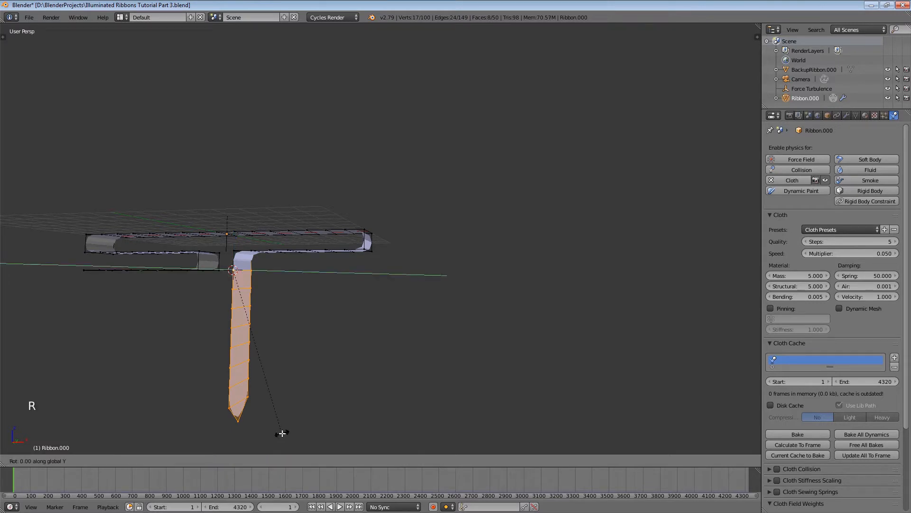
pyautogui.write('-90')
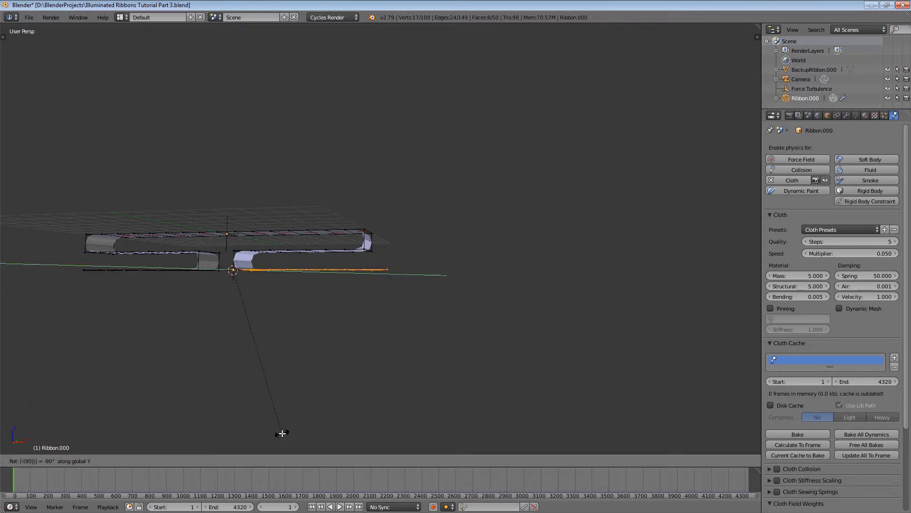
pyautogui.press('Return')
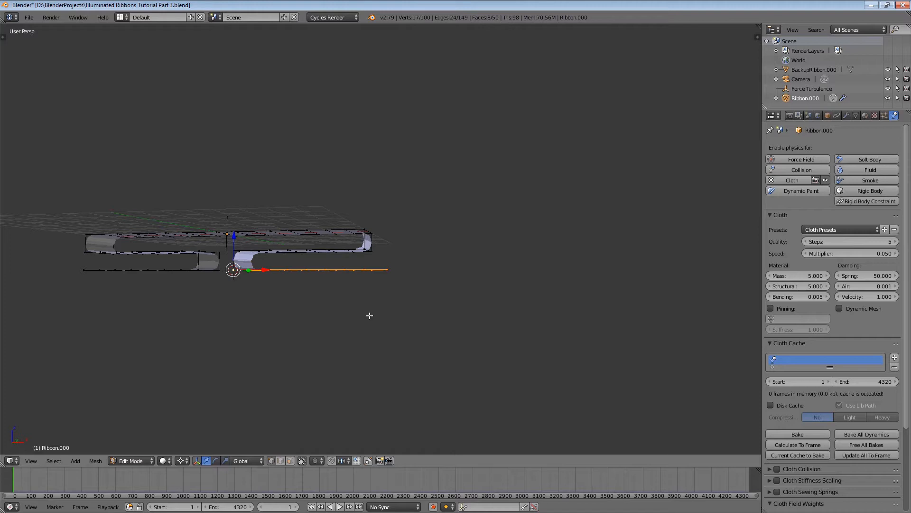
# Snap the 3D cursor back to the scene center and return the folded ribbon to Object Mode
pyautogui.hotkey('shift', 's')
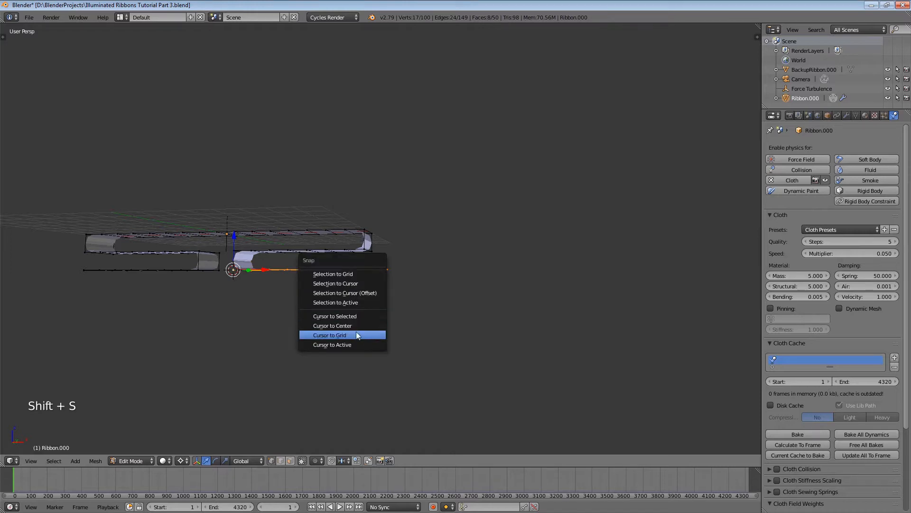
pyautogui.click(357, 326)
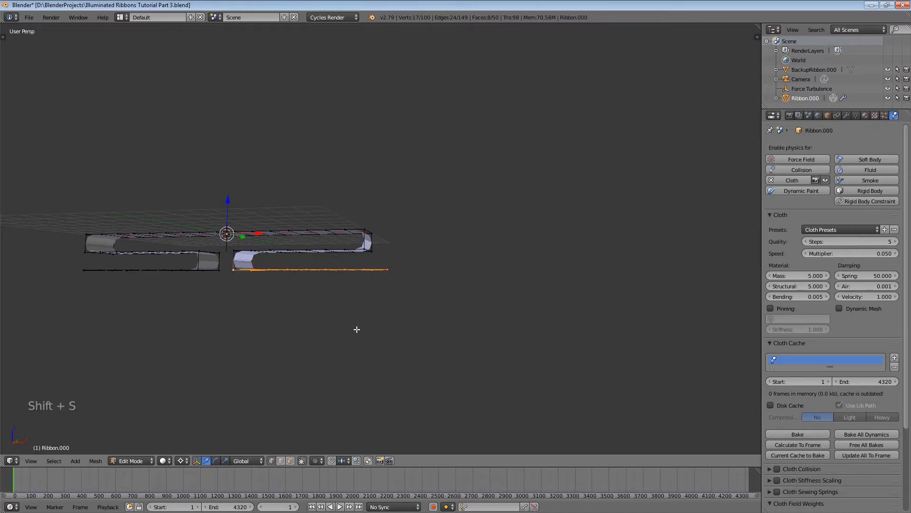
pyautogui.moveTo(357, 329); pyautogui.dragTo(369, 367, button='middle')
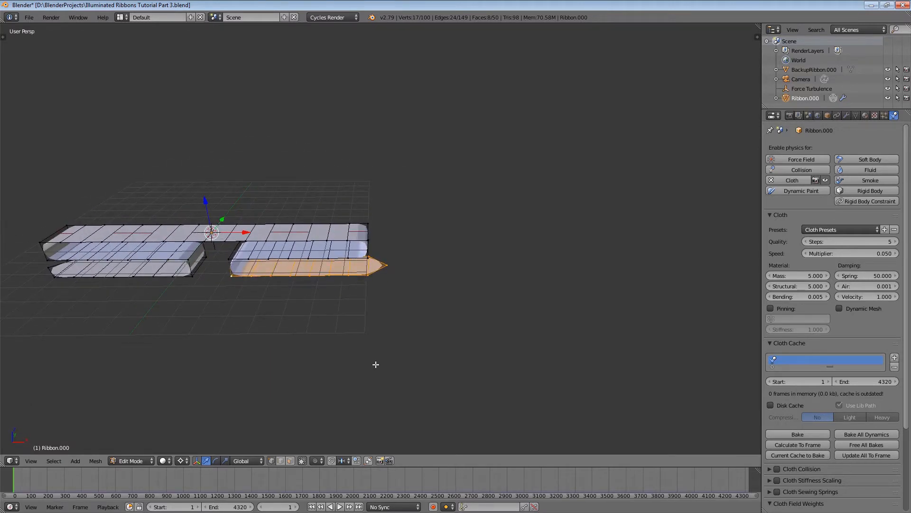
pyautogui.hotkey('alt', 'Home')
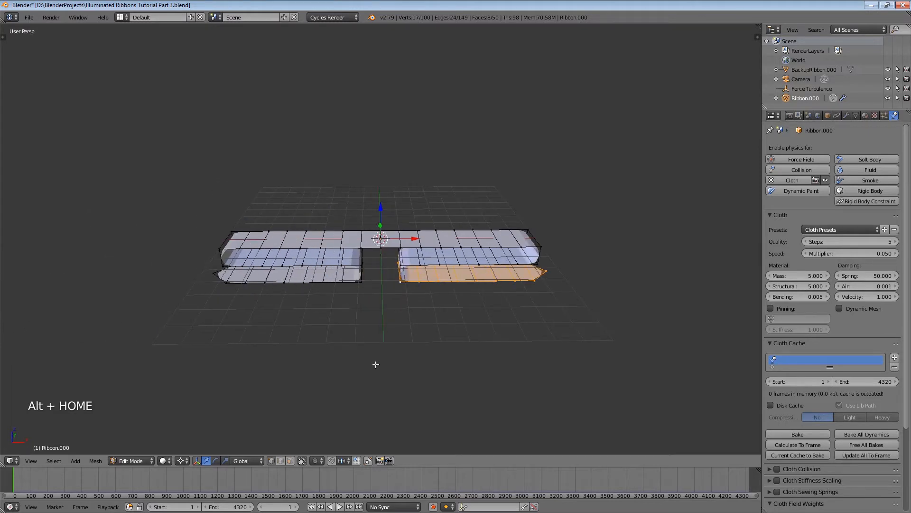
pyautogui.moveTo(376, 364)
pyautogui.mouseDown(button='middle')
pyautogui.moveTo(386, 334)
pyautogui.moveTo(508, 322)
pyautogui.moveTo(660, 339)
pyautogui.moveTo(681, 228)
pyautogui.moveTo(647, 348)
pyautogui.moveTo(588, 358)
pyautogui.moveTo(421, 356)
pyautogui.moveTo(397, 332)
pyautogui.moveTo(380, 350)
pyautogui.mouseUp(button='middle')
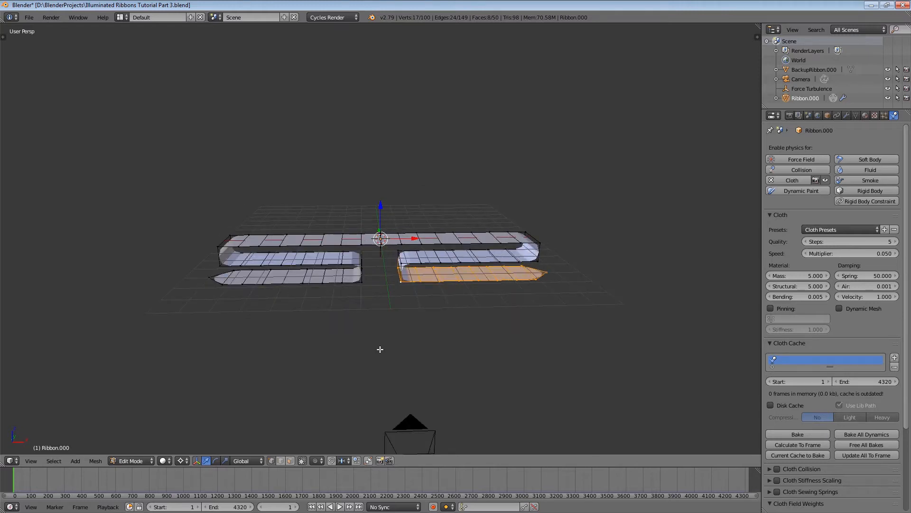
pyautogui.press('Tab')
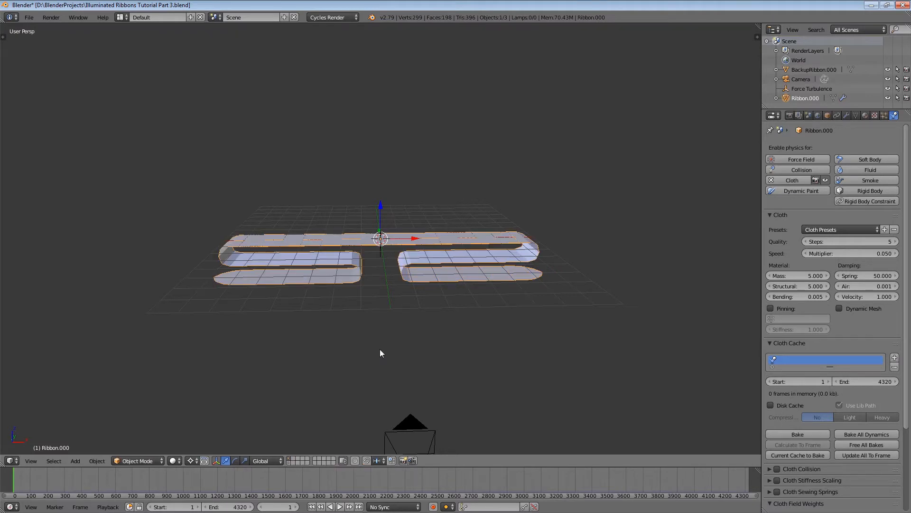
# Play the ribbon's cloth simulation and set its cloth speed multiplier to 1 during playback
pyautogui.click(340, 507)
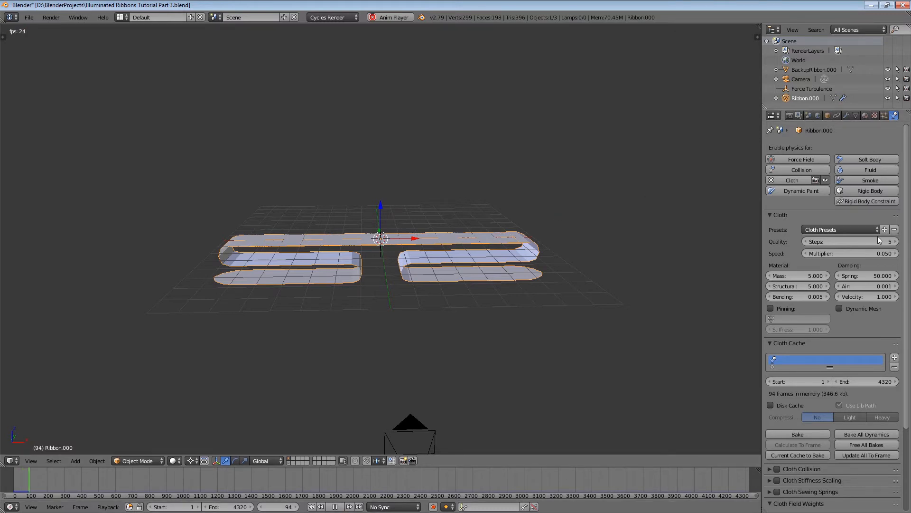
pyautogui.click(854, 253)
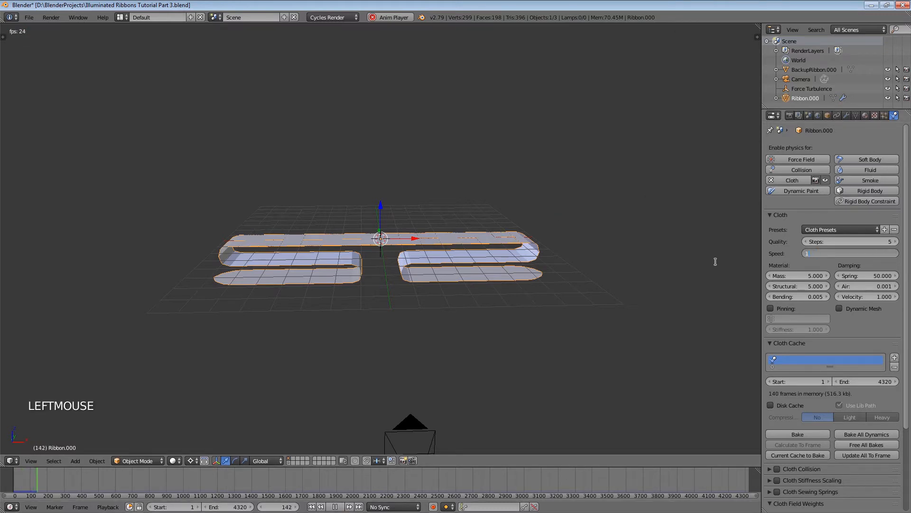
pyautogui.press('Return')
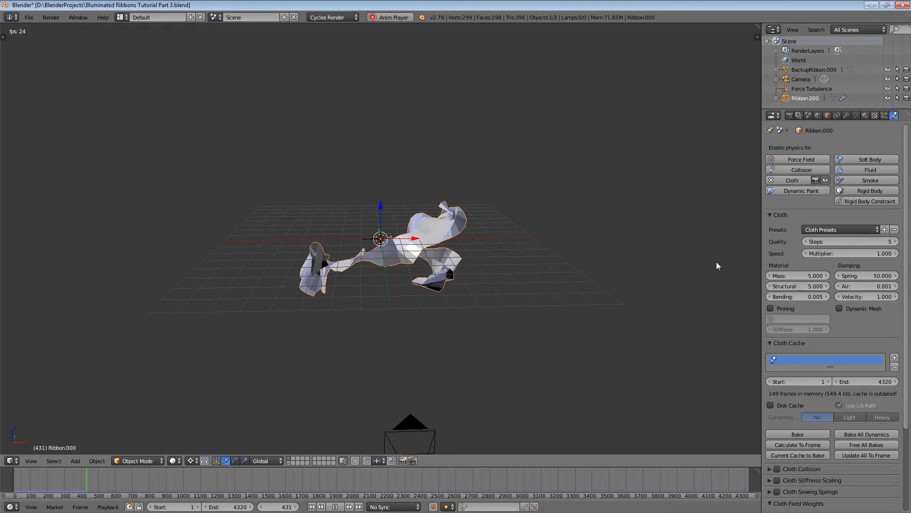
# Preview the moving ribbon in Rendered viewport shading, and return the viewport to Solid shading
pyautogui.click(174, 460)
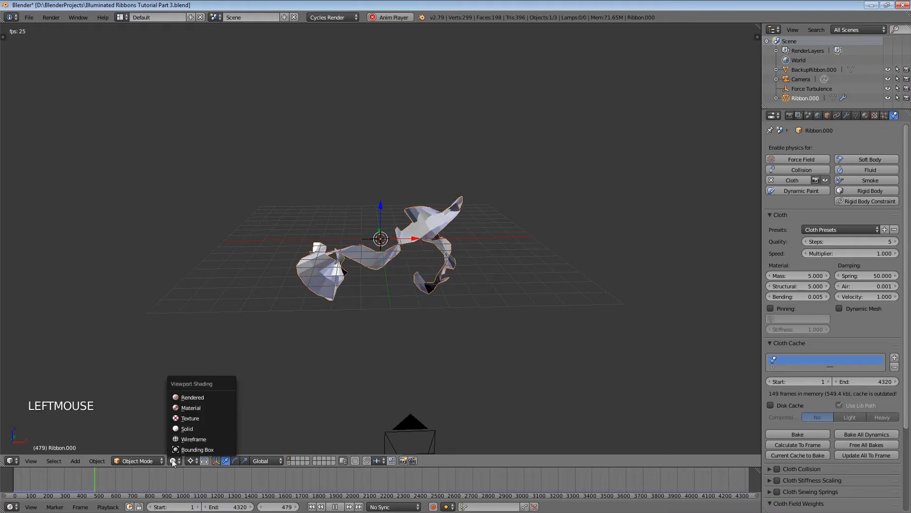
pyautogui.click(196, 398)
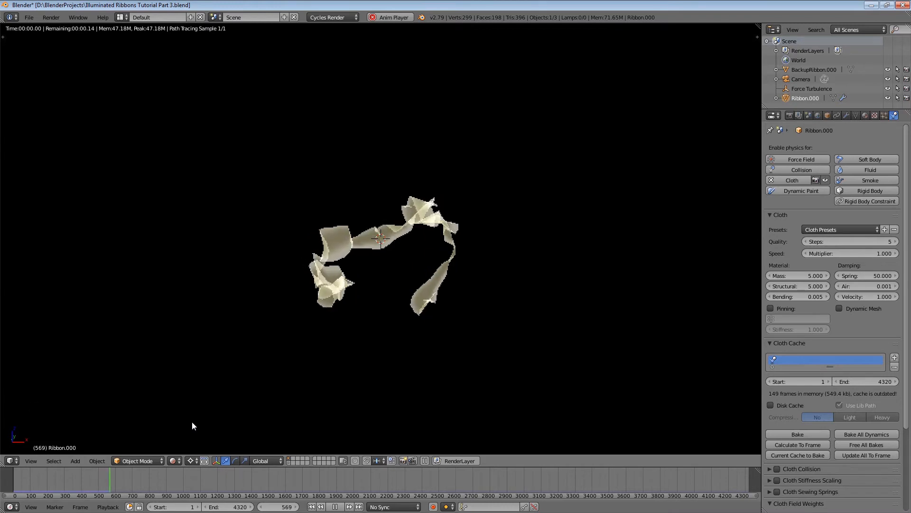
pyautogui.click(177, 460)
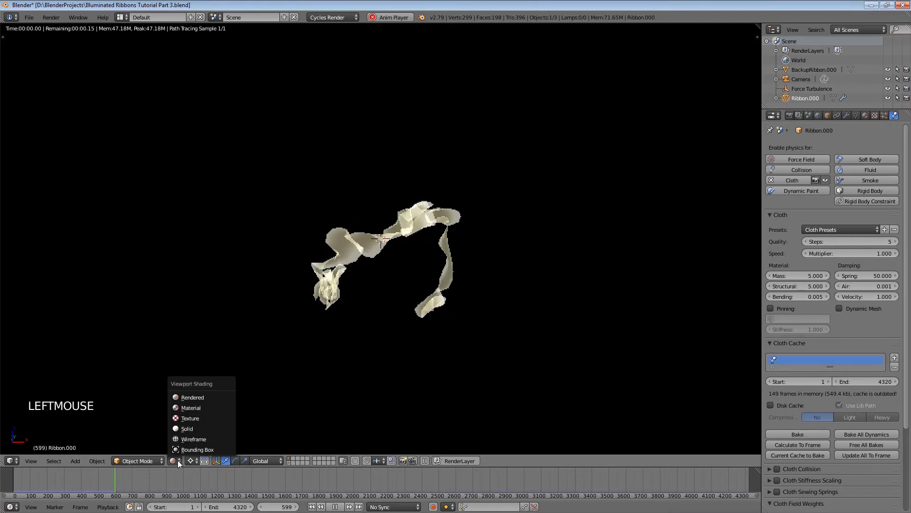
pyautogui.click(183, 428)
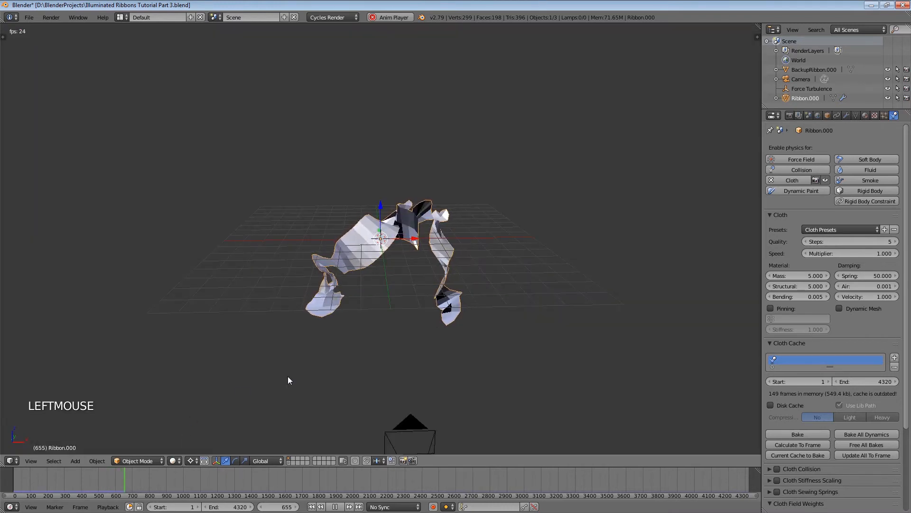
# Set the ribbon's cloth speed multiplier to 0.5 while the simulation plays
pyautogui.click(849, 253)
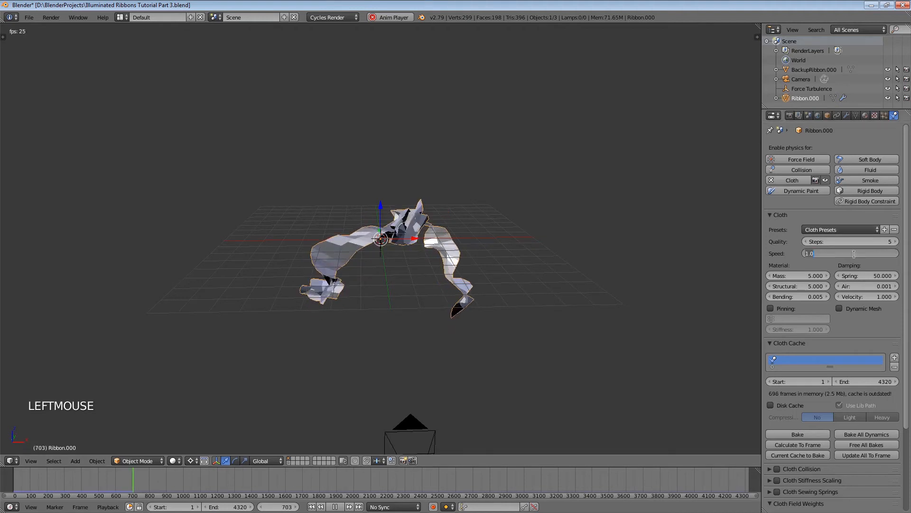
pyautogui.write('0')
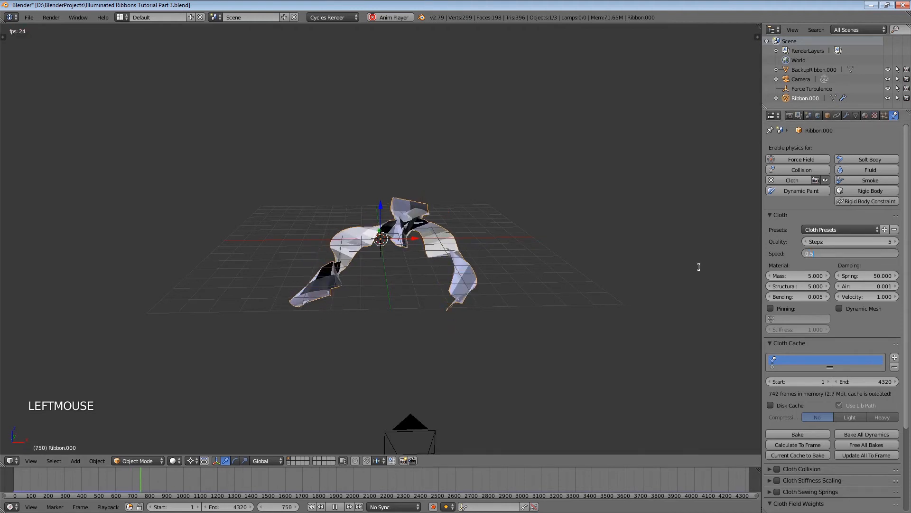
pyautogui.write('.5')
pyautogui.press('Return')
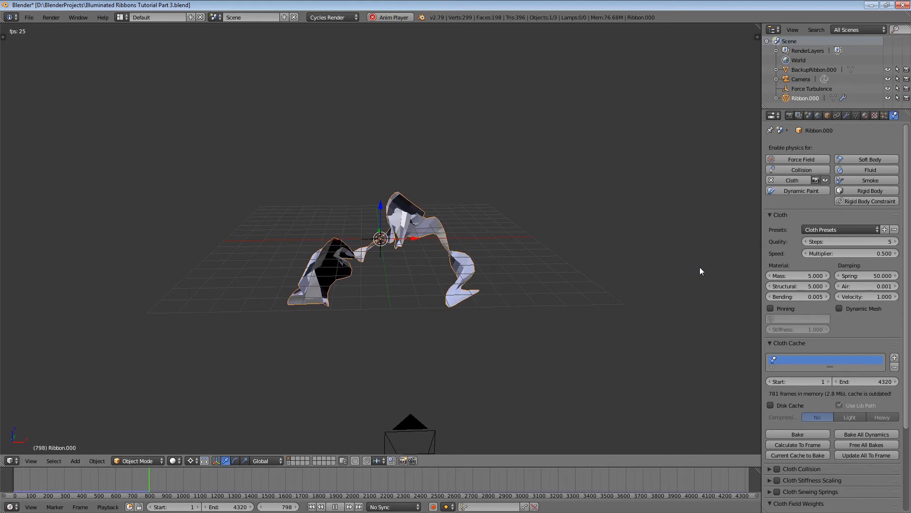
# Set the ribbon's cloth speed multiplier to 0.05
pyautogui.click(865, 254)
pyautogui.write('0.05')
pyautogui.press('Return')
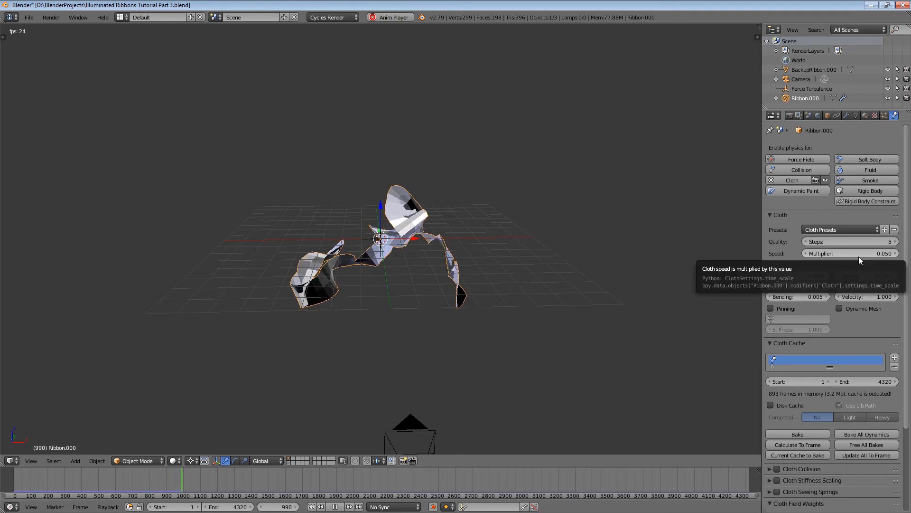
# Stop the simulation playback and rewind the timeline to frame 1
pyautogui.moveTo(646, 305); pyautogui.dragTo(537, 374, button='middle')
pyautogui.click(336, 507)
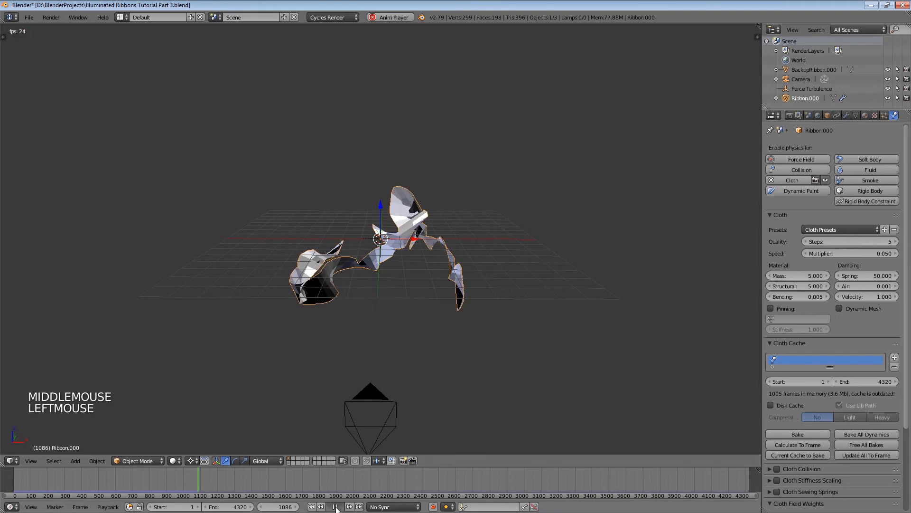
pyautogui.doubleClick(312, 507)
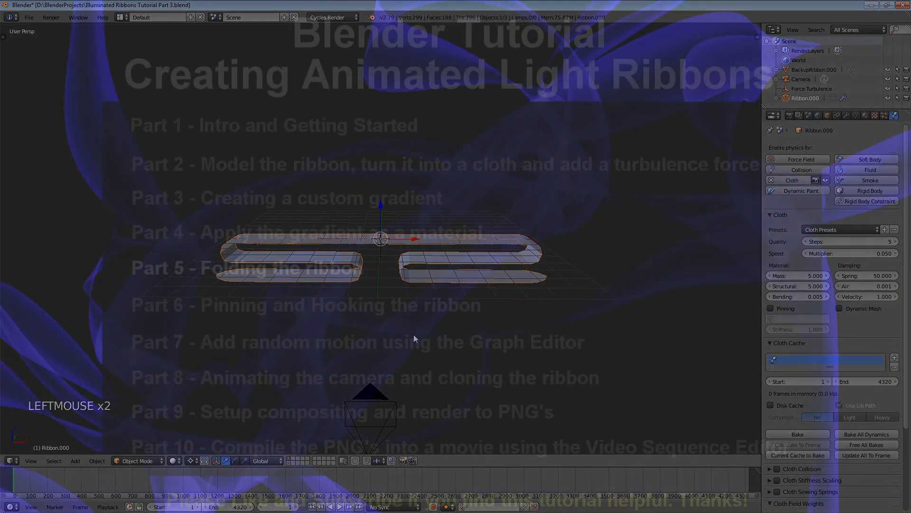